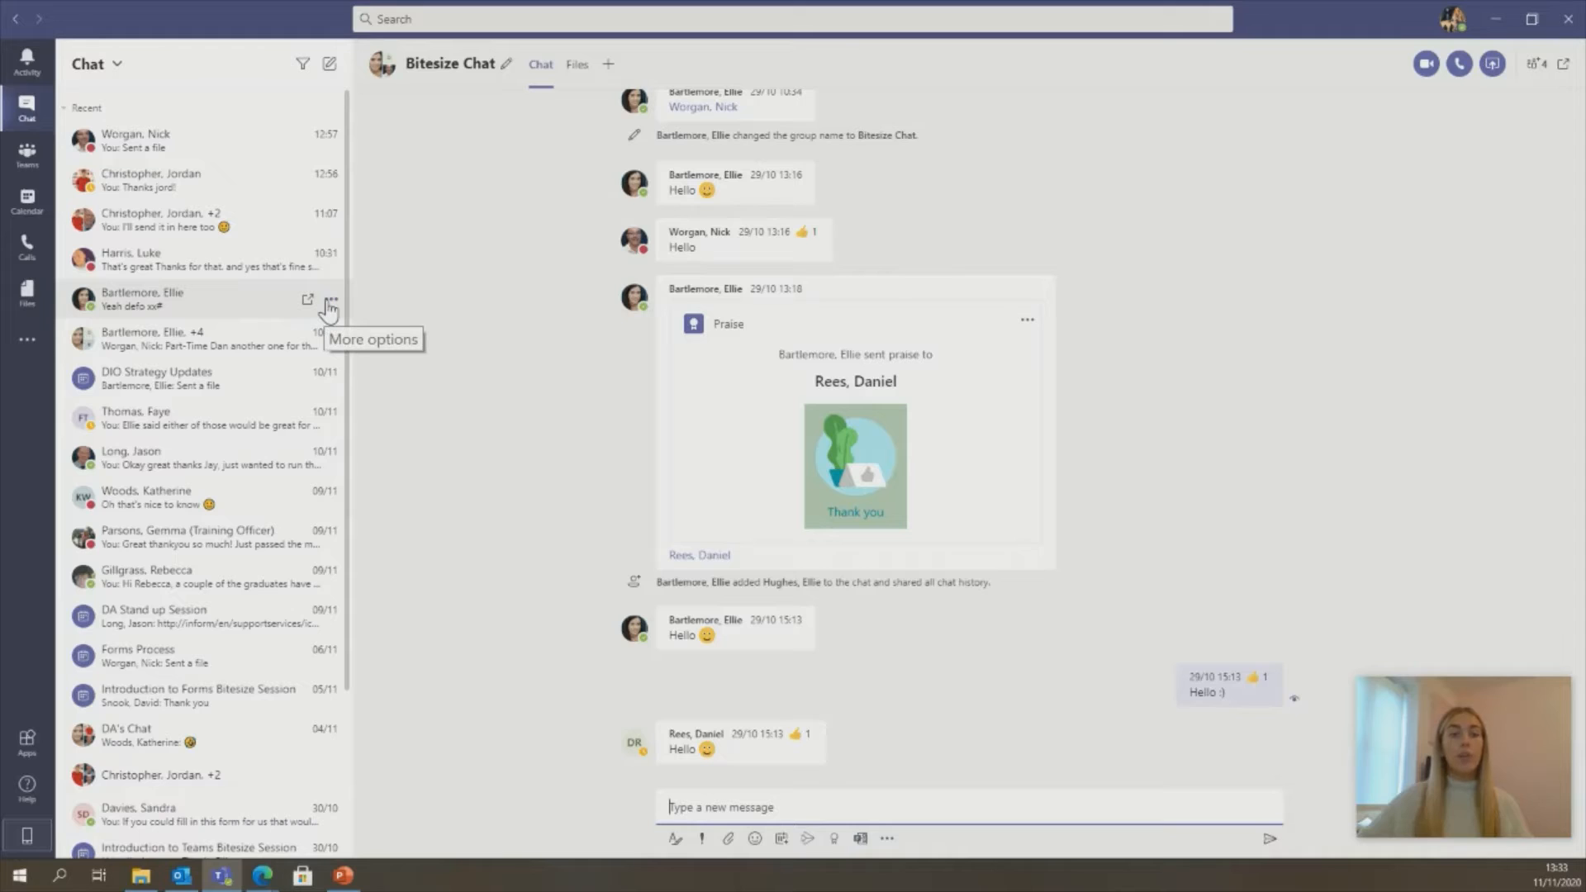
# - Pin a one-to-one chat to the top of the chat list, then unpin it back to Recent
pyautogui.click(330, 303)
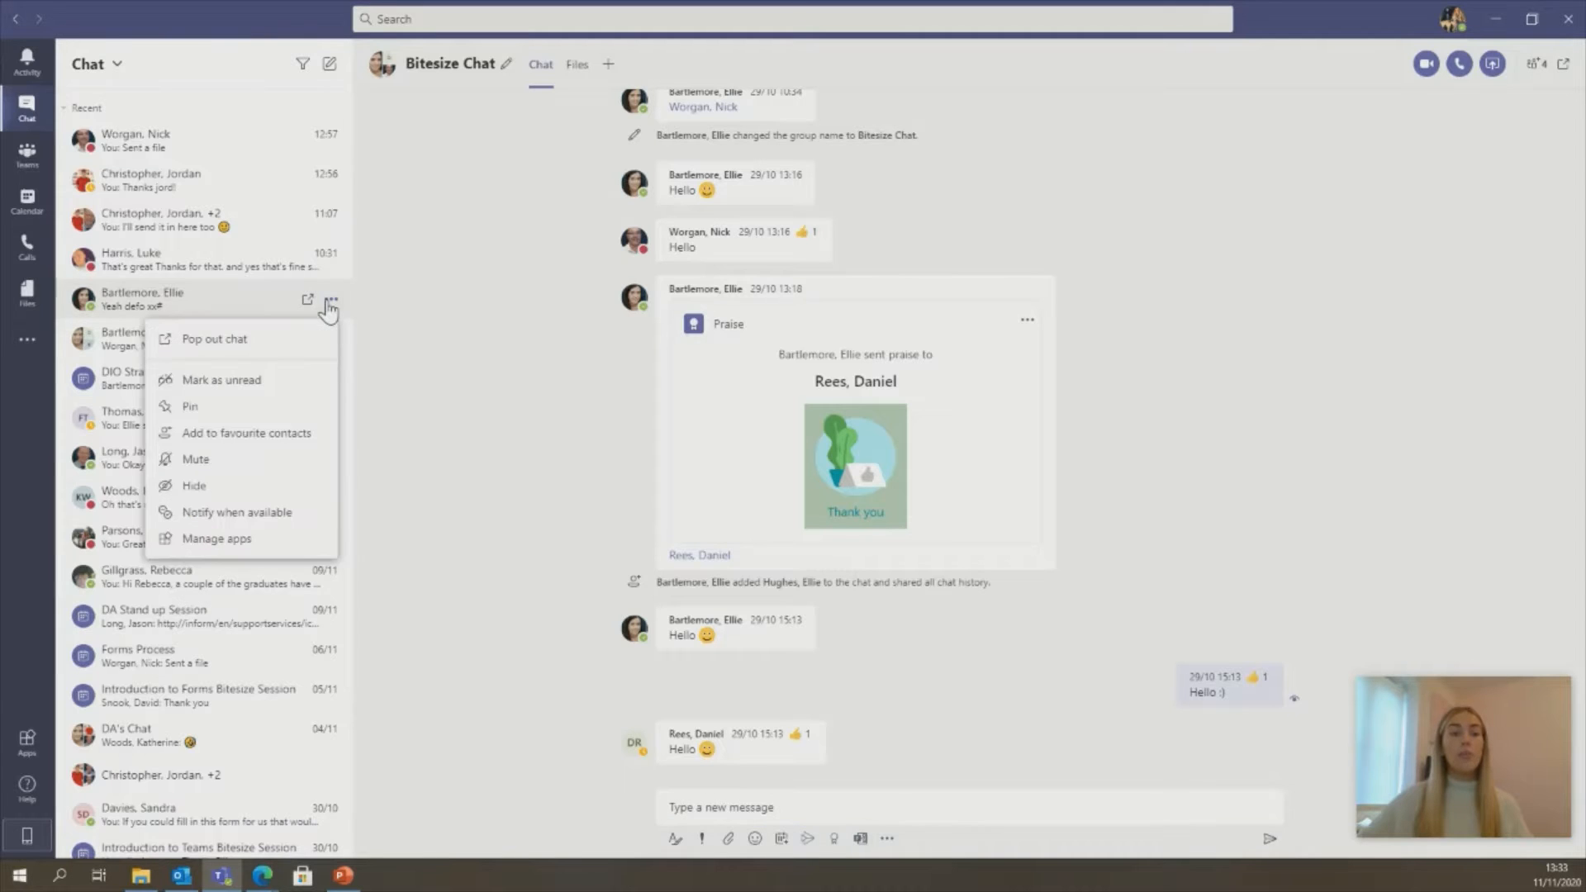
pyautogui.click(267, 408)
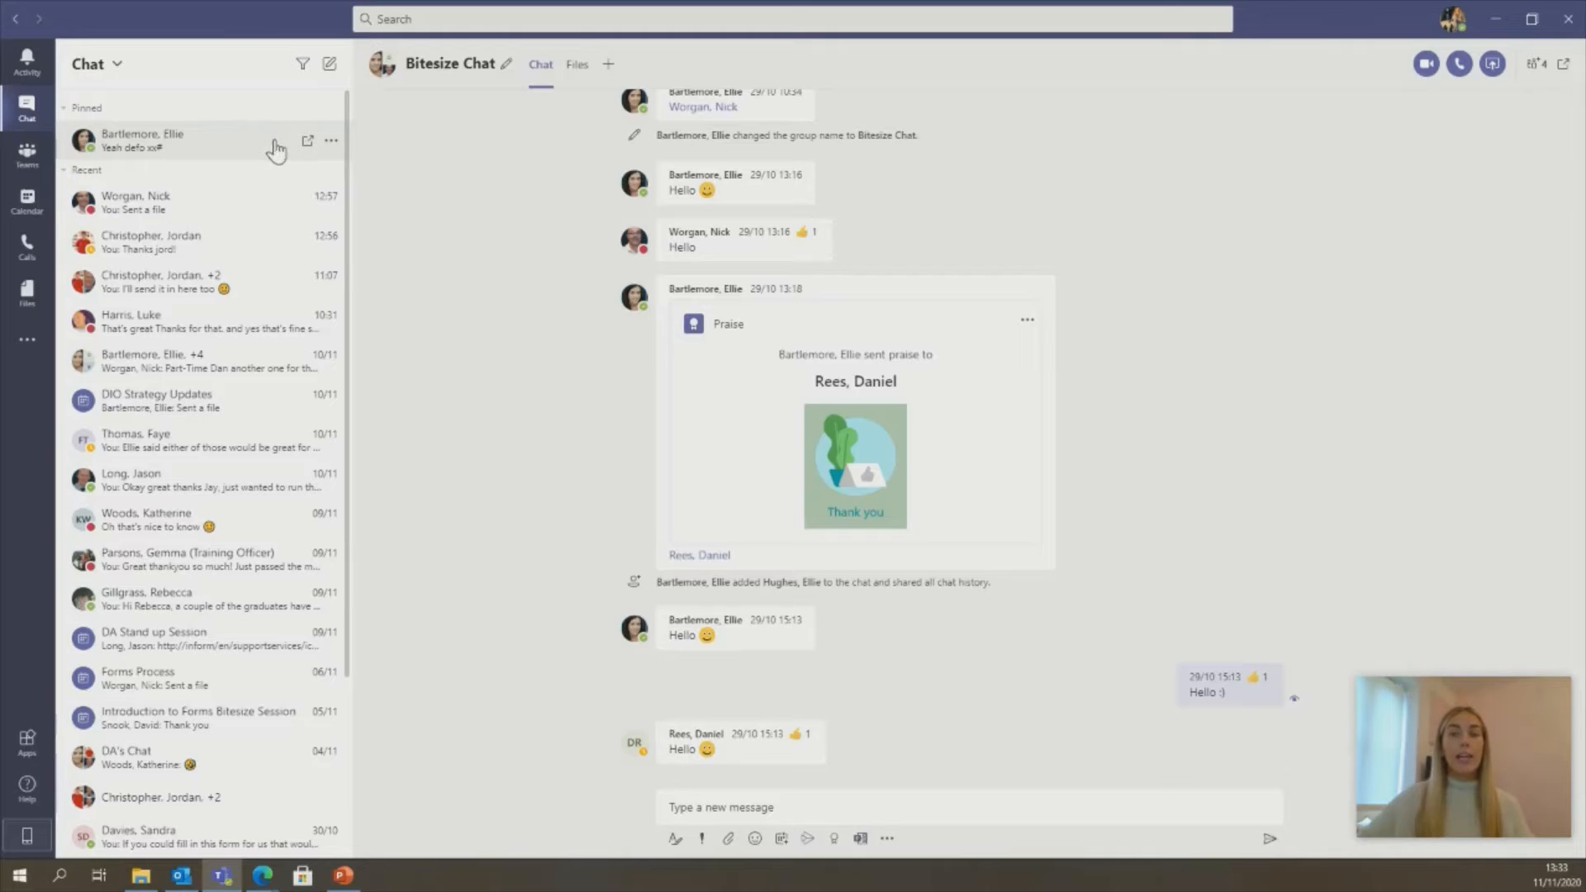
pyautogui.click(331, 144)
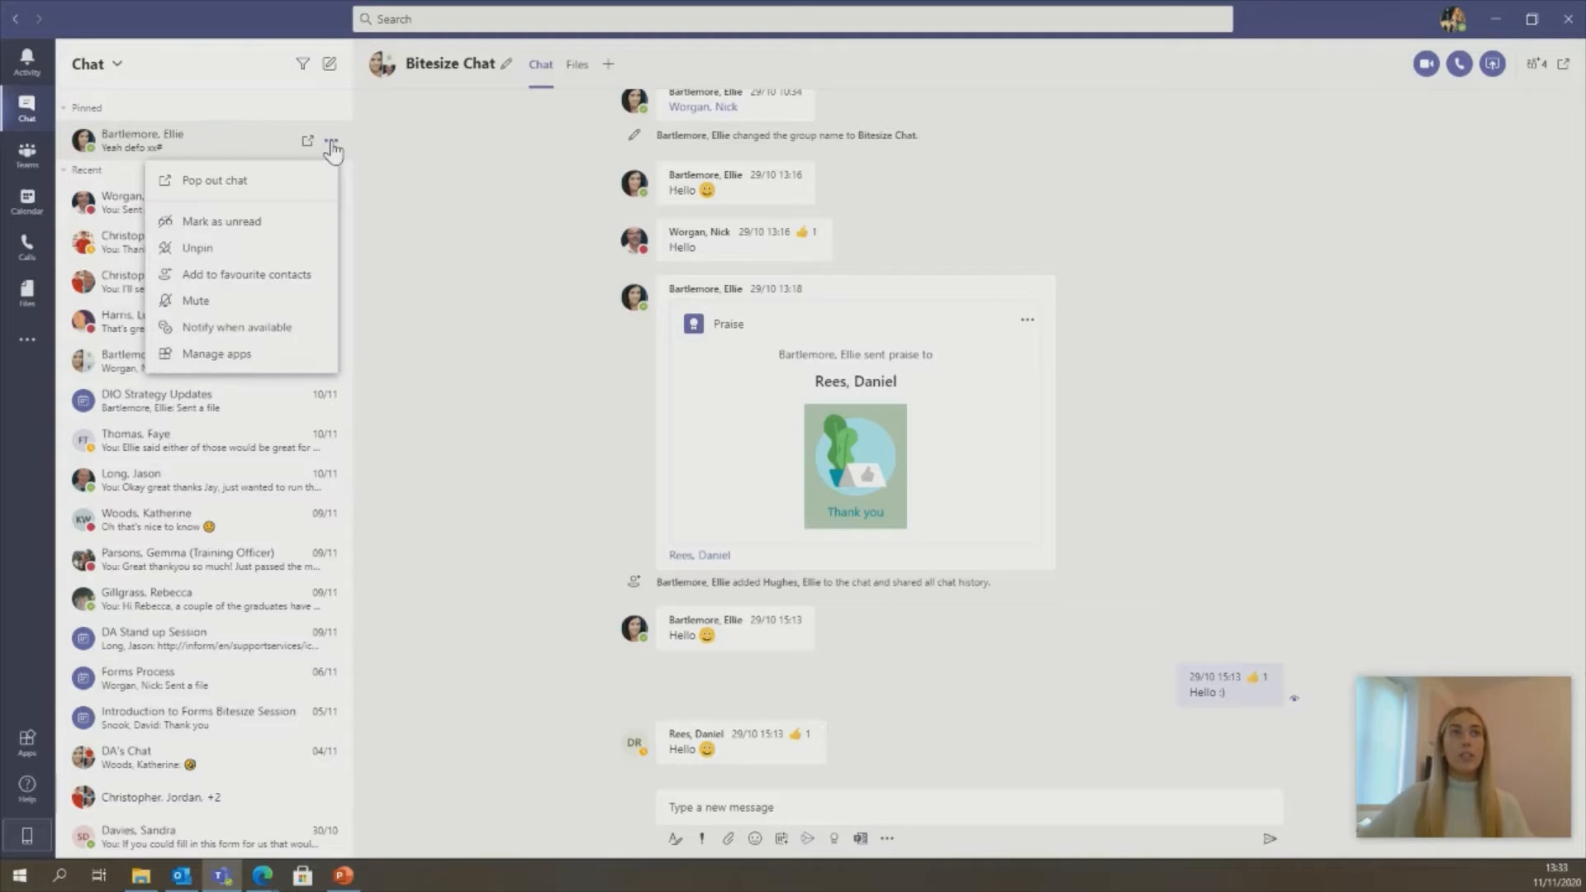
pyautogui.click(273, 249)
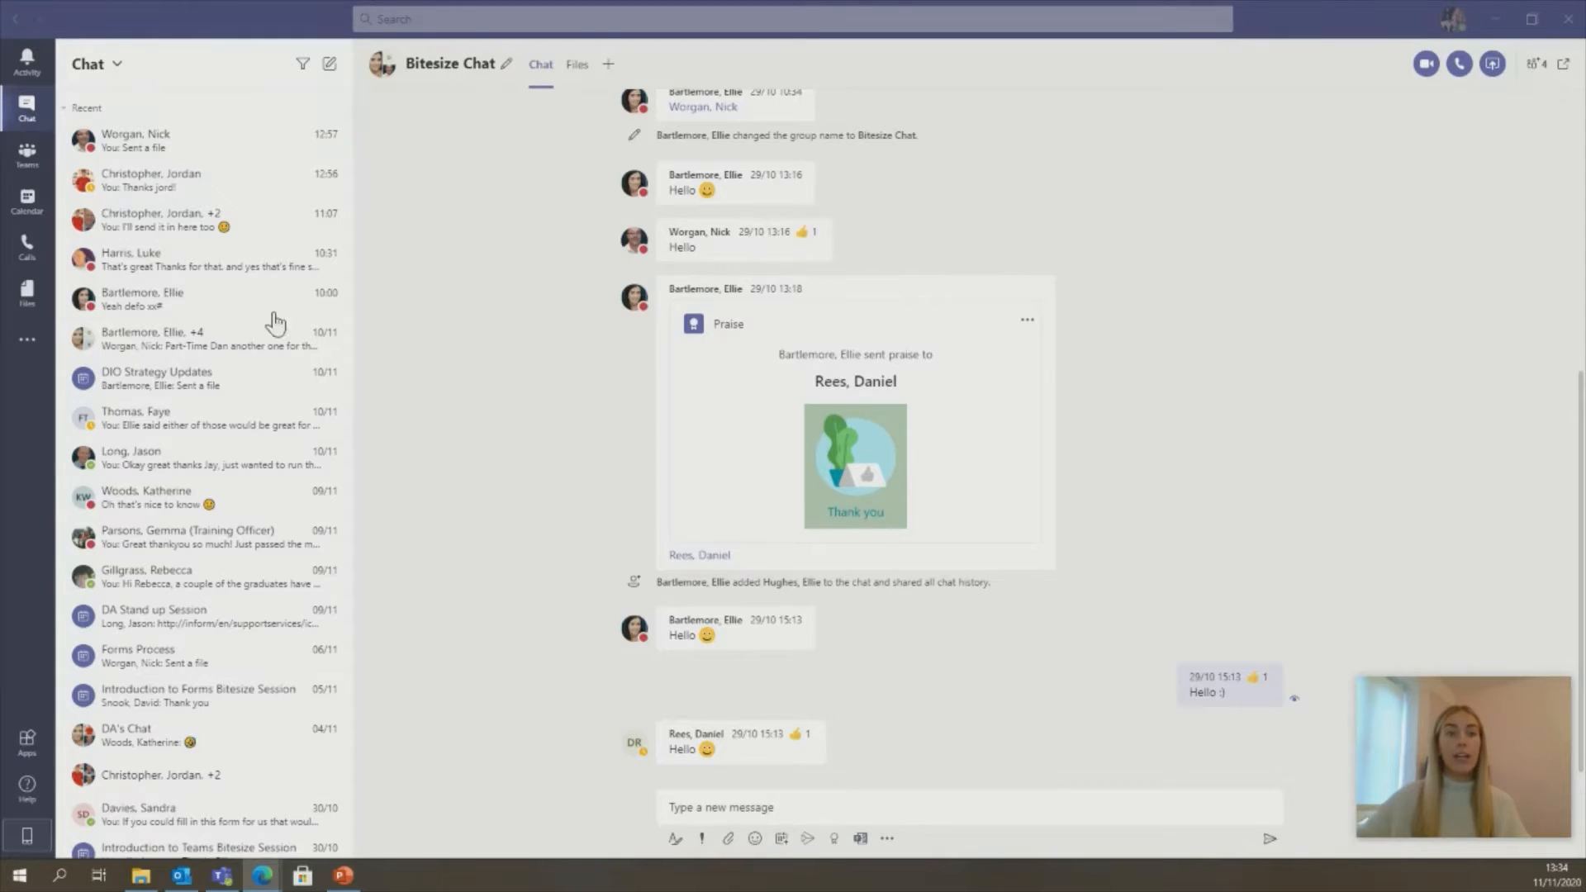
# - Open the Teams Guide General channel and start a new conversation in the expanded editor
pyautogui.click(31, 165)
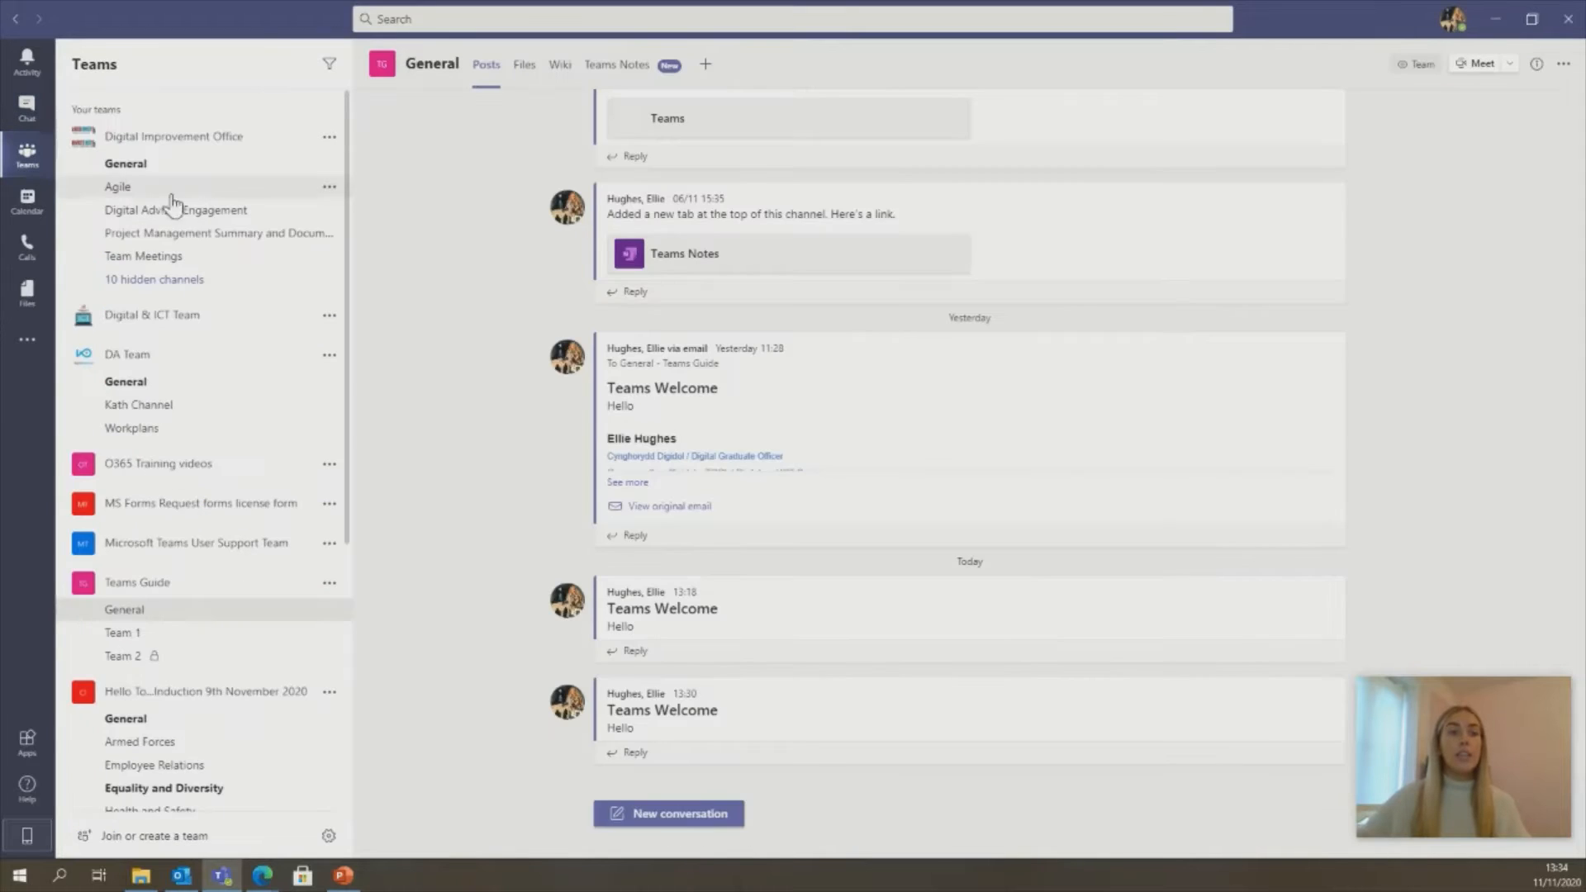
pyautogui.scroll(-3, 307, 280)
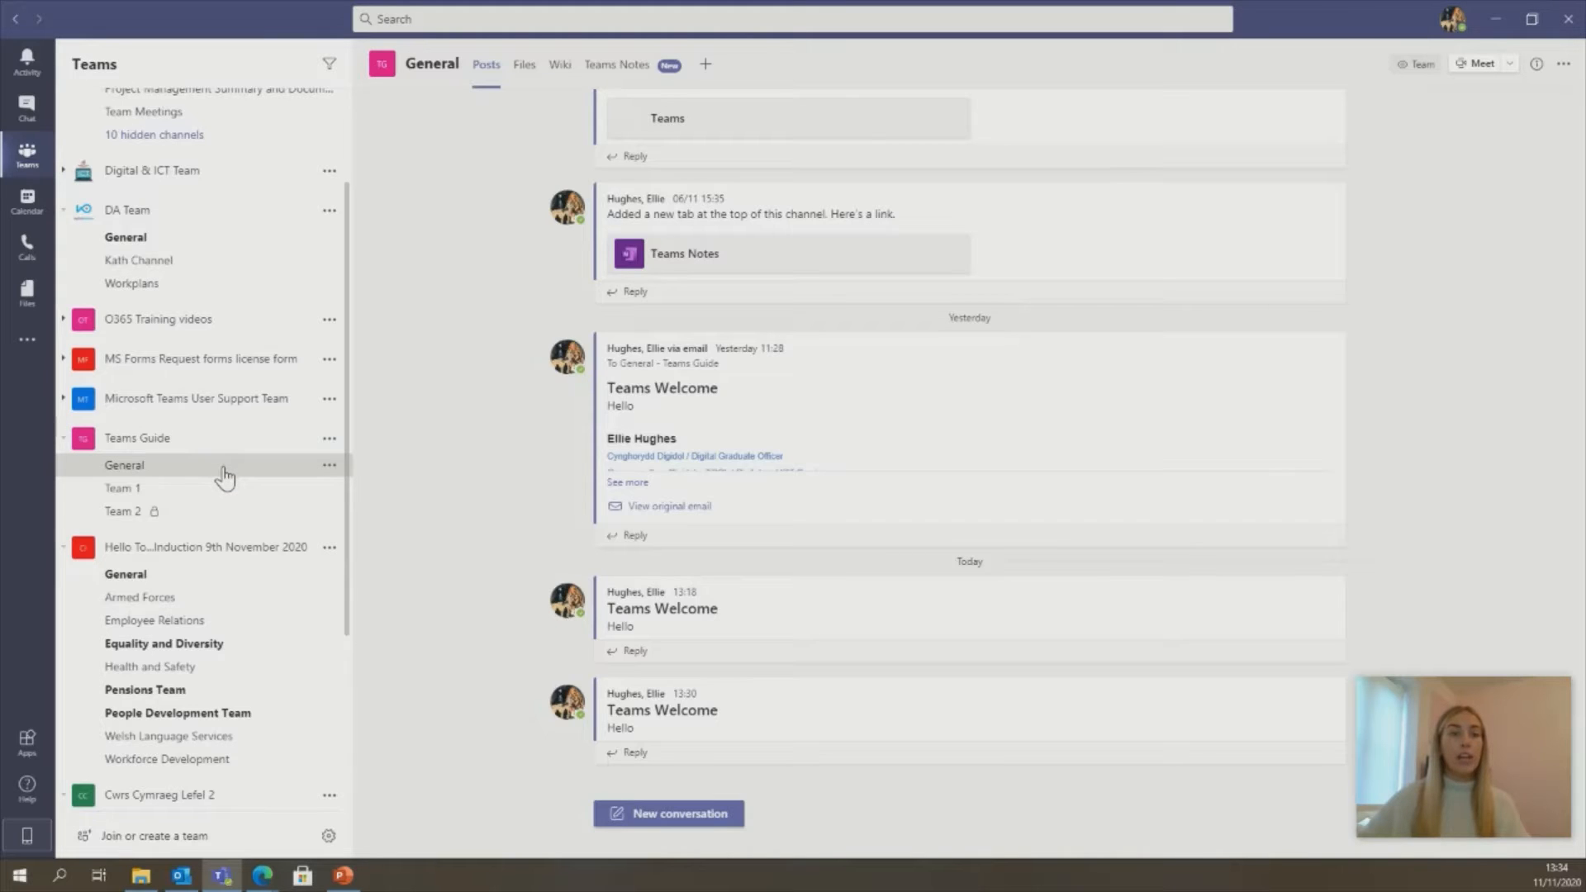
pyautogui.click(677, 814)
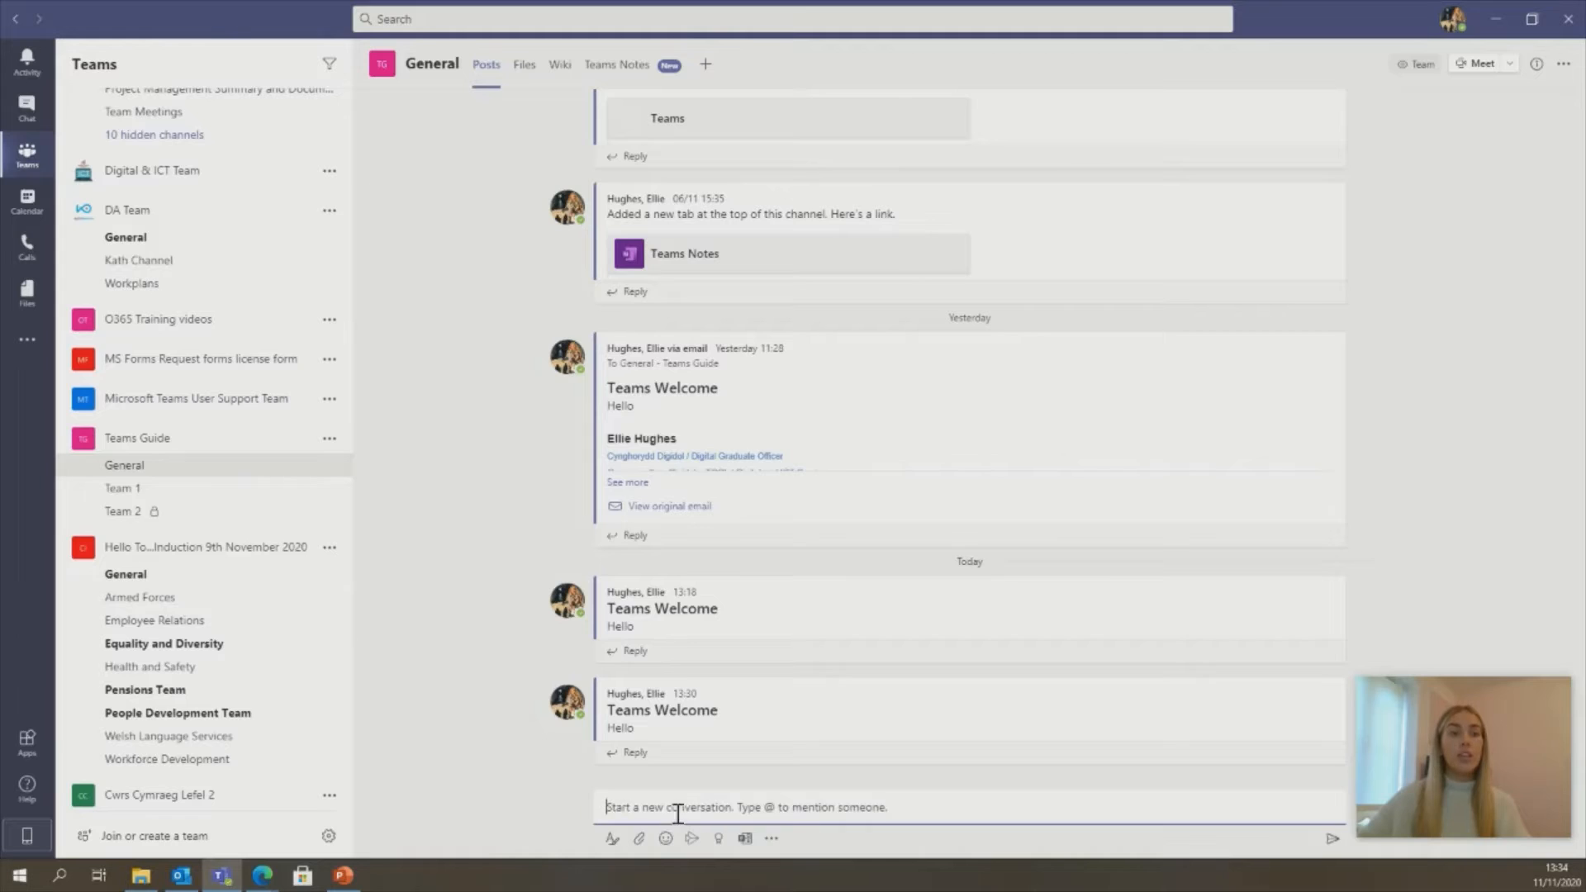
pyautogui.click(611, 841)
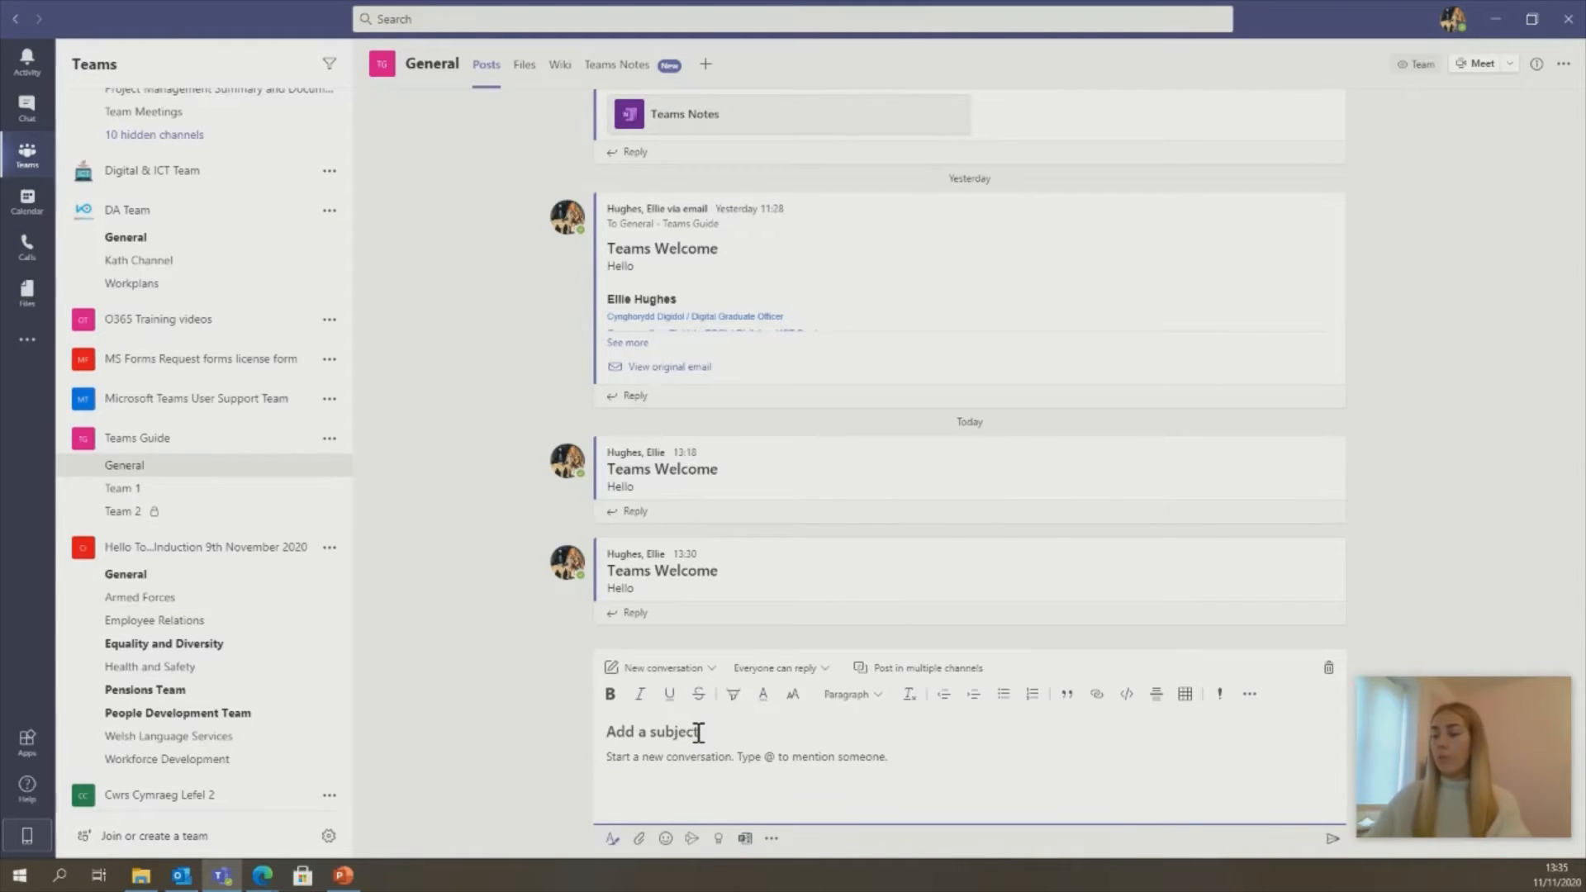
# - Post 'Teams Welcome' with body 'Hello' in General, then open another expanded post editor
pyautogui.write('Teams')
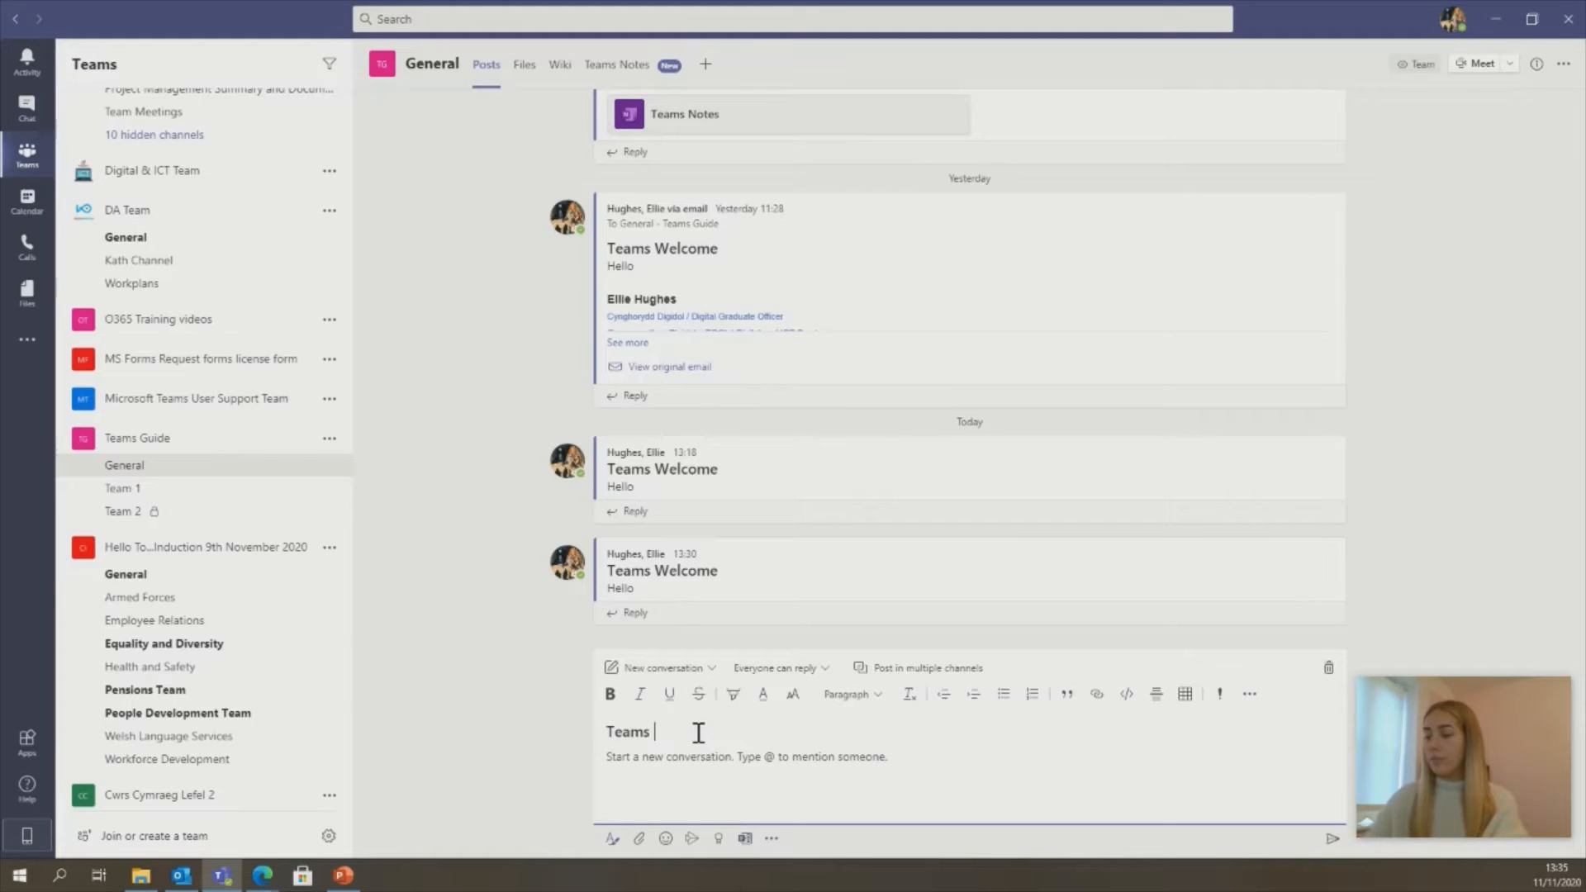
pyautogui.write(' Welcome')
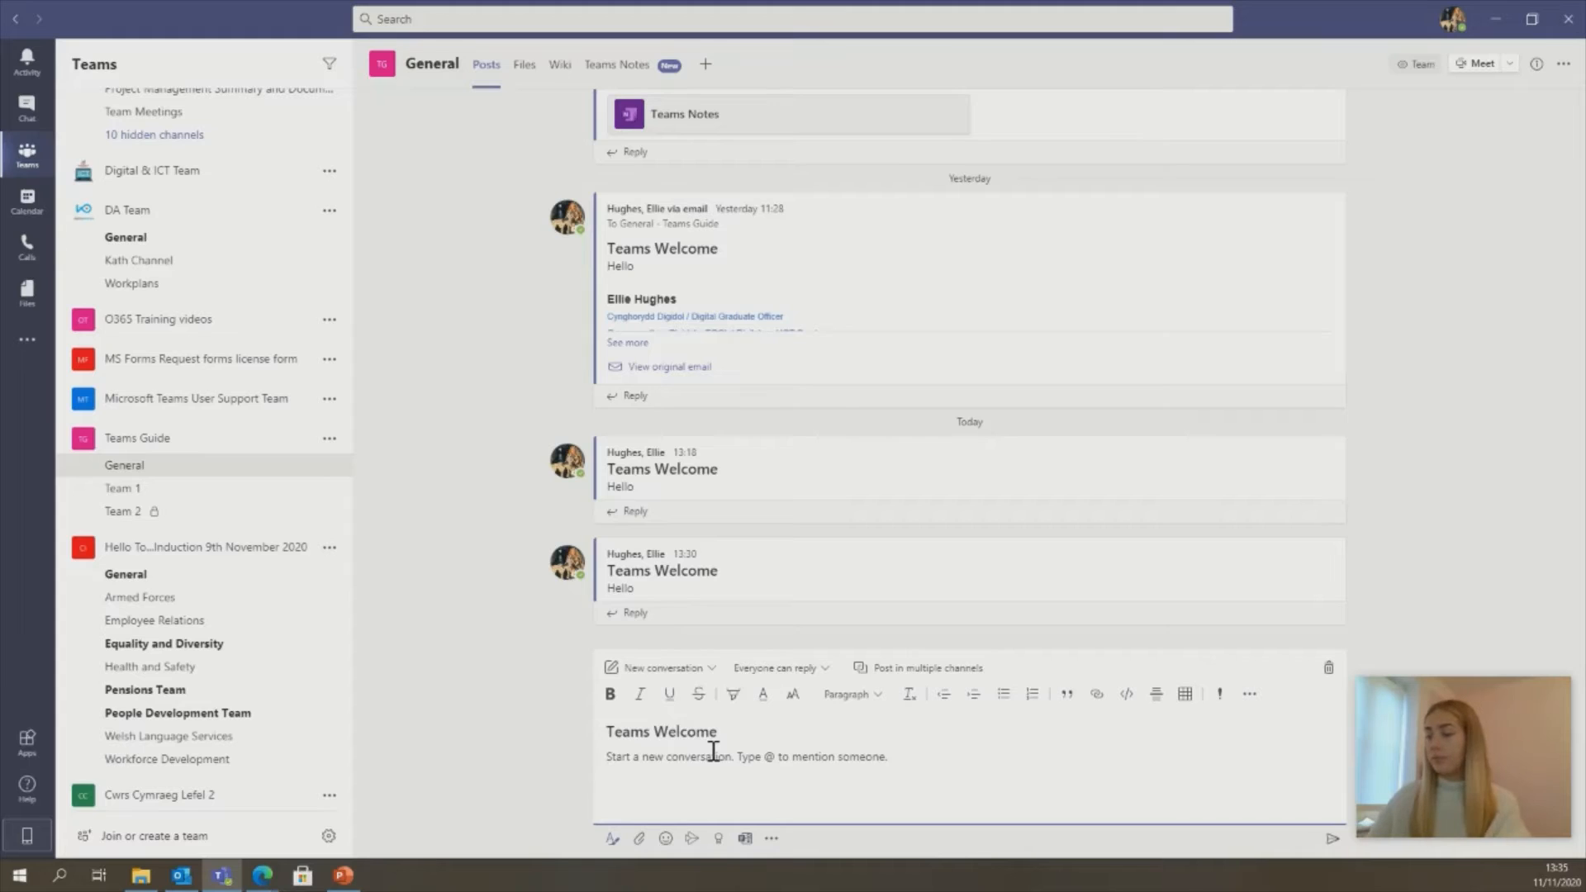
pyautogui.click(712, 751)
pyautogui.write('Hello')
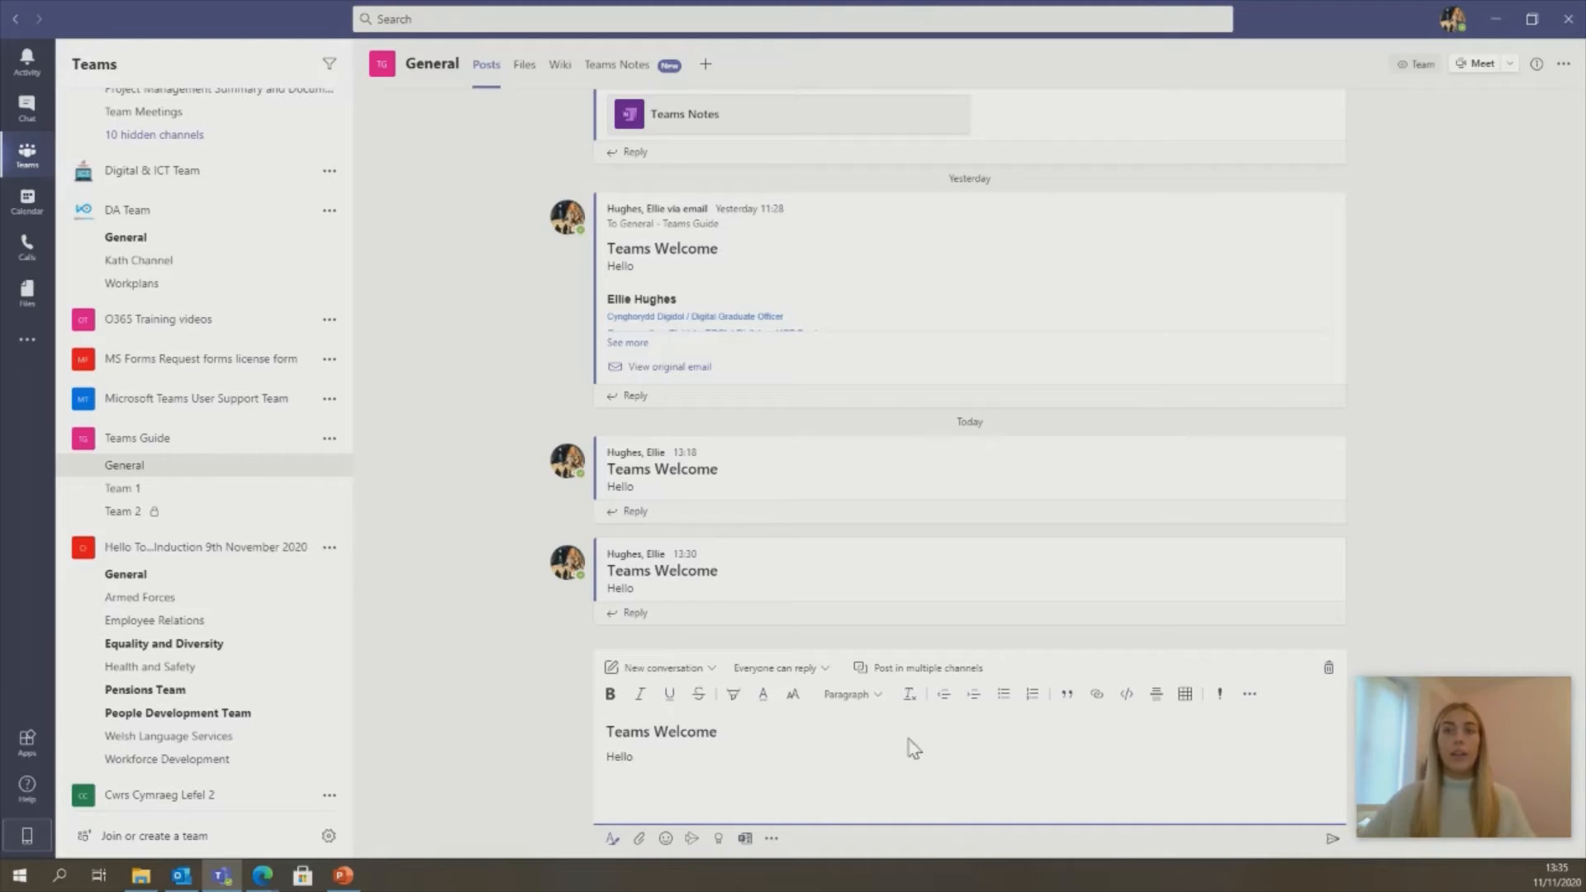
pyautogui.click(1334, 841)
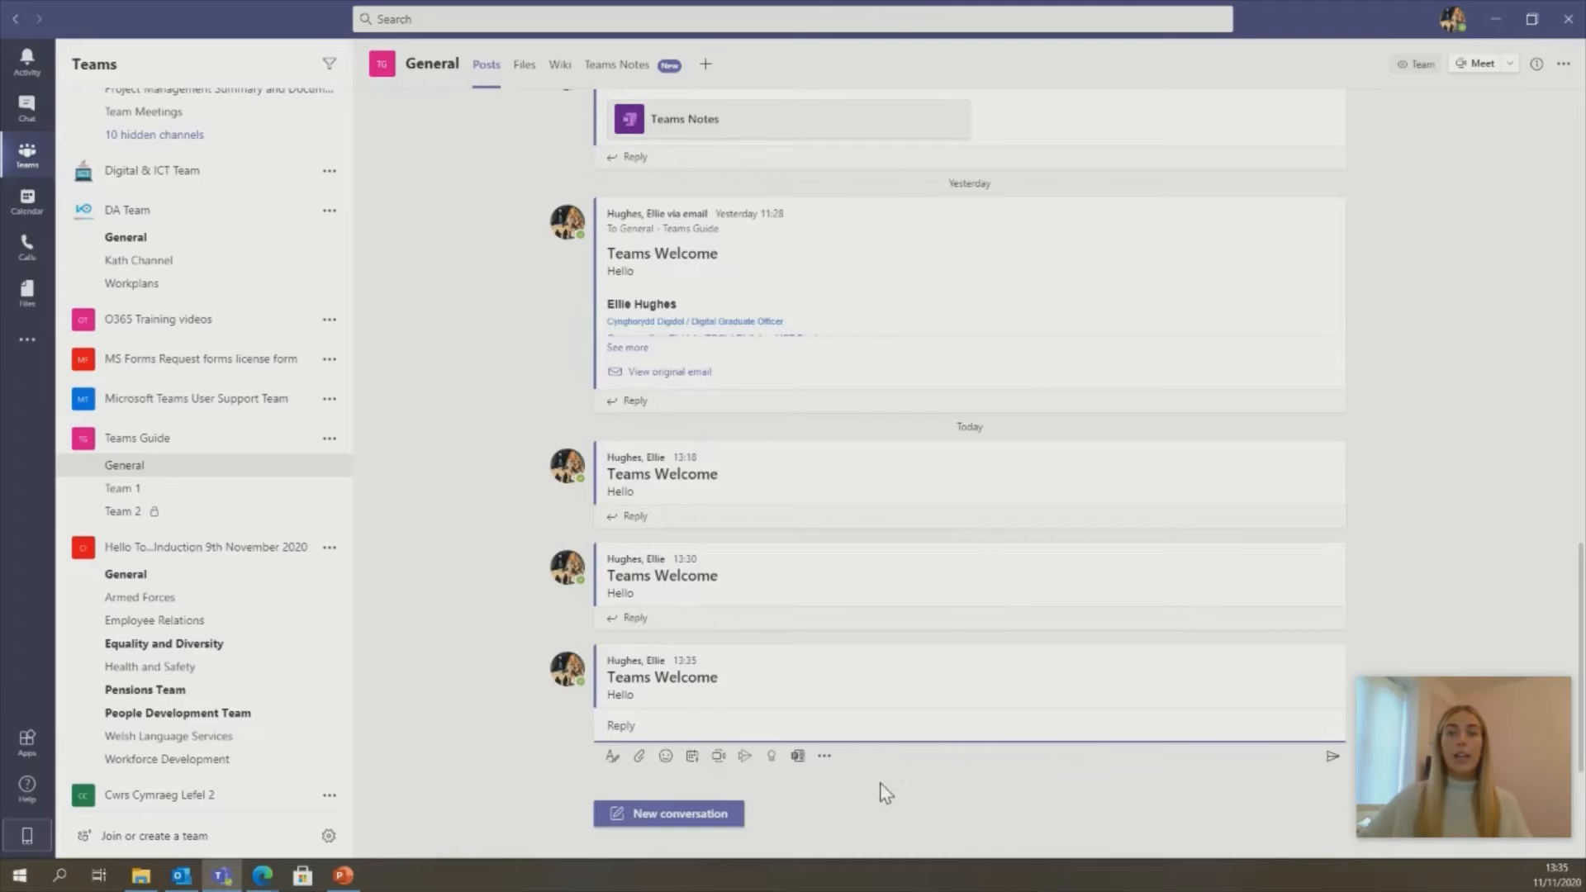
pyautogui.click(707, 813)
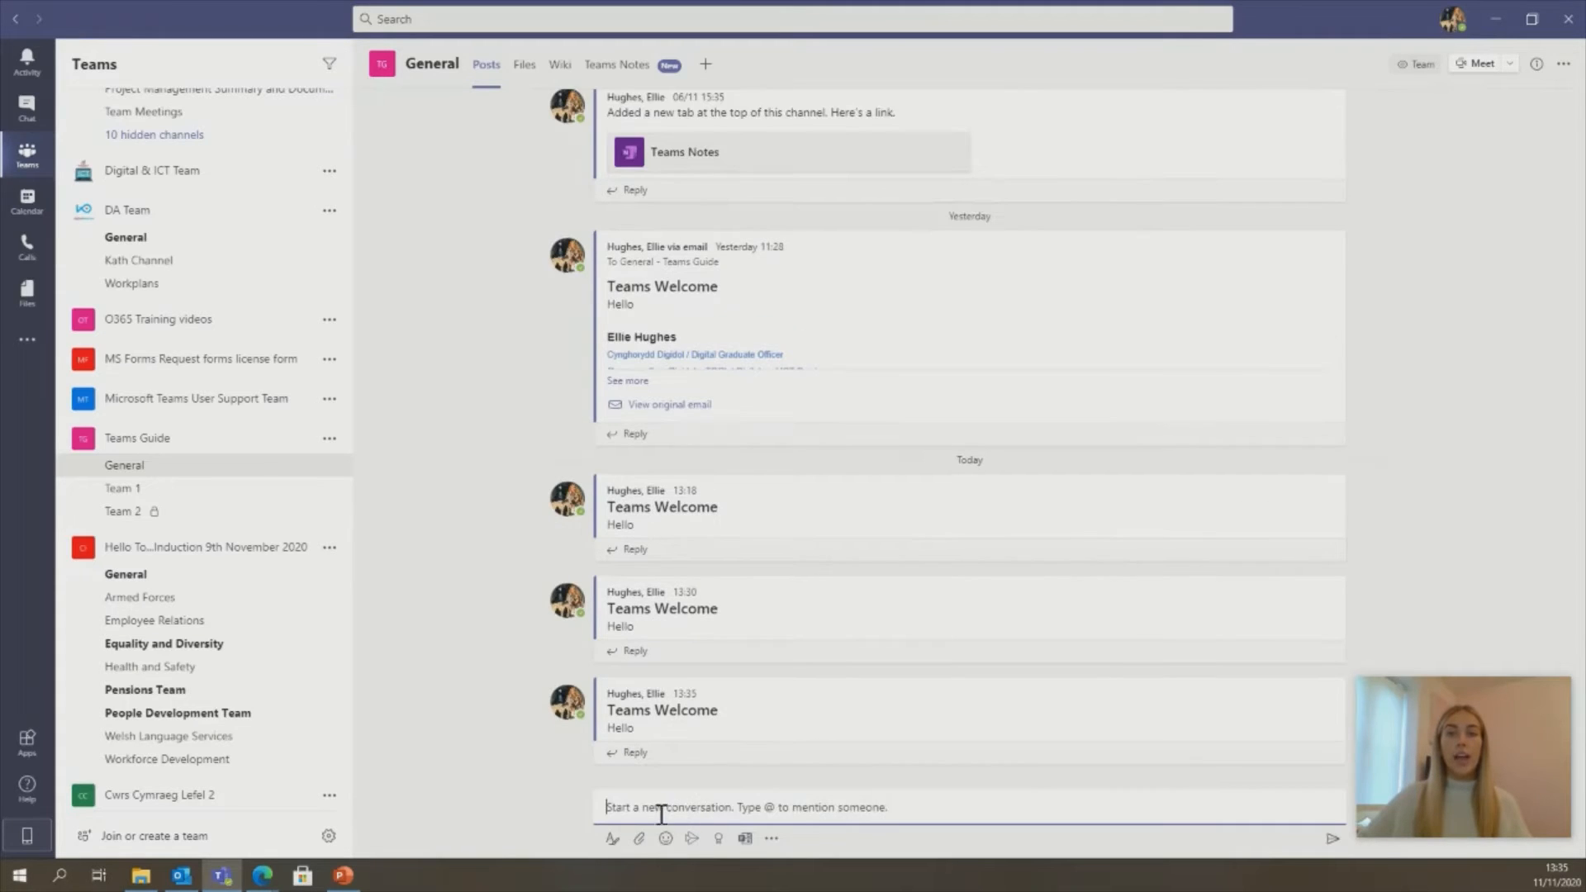
pyautogui.click(612, 838)
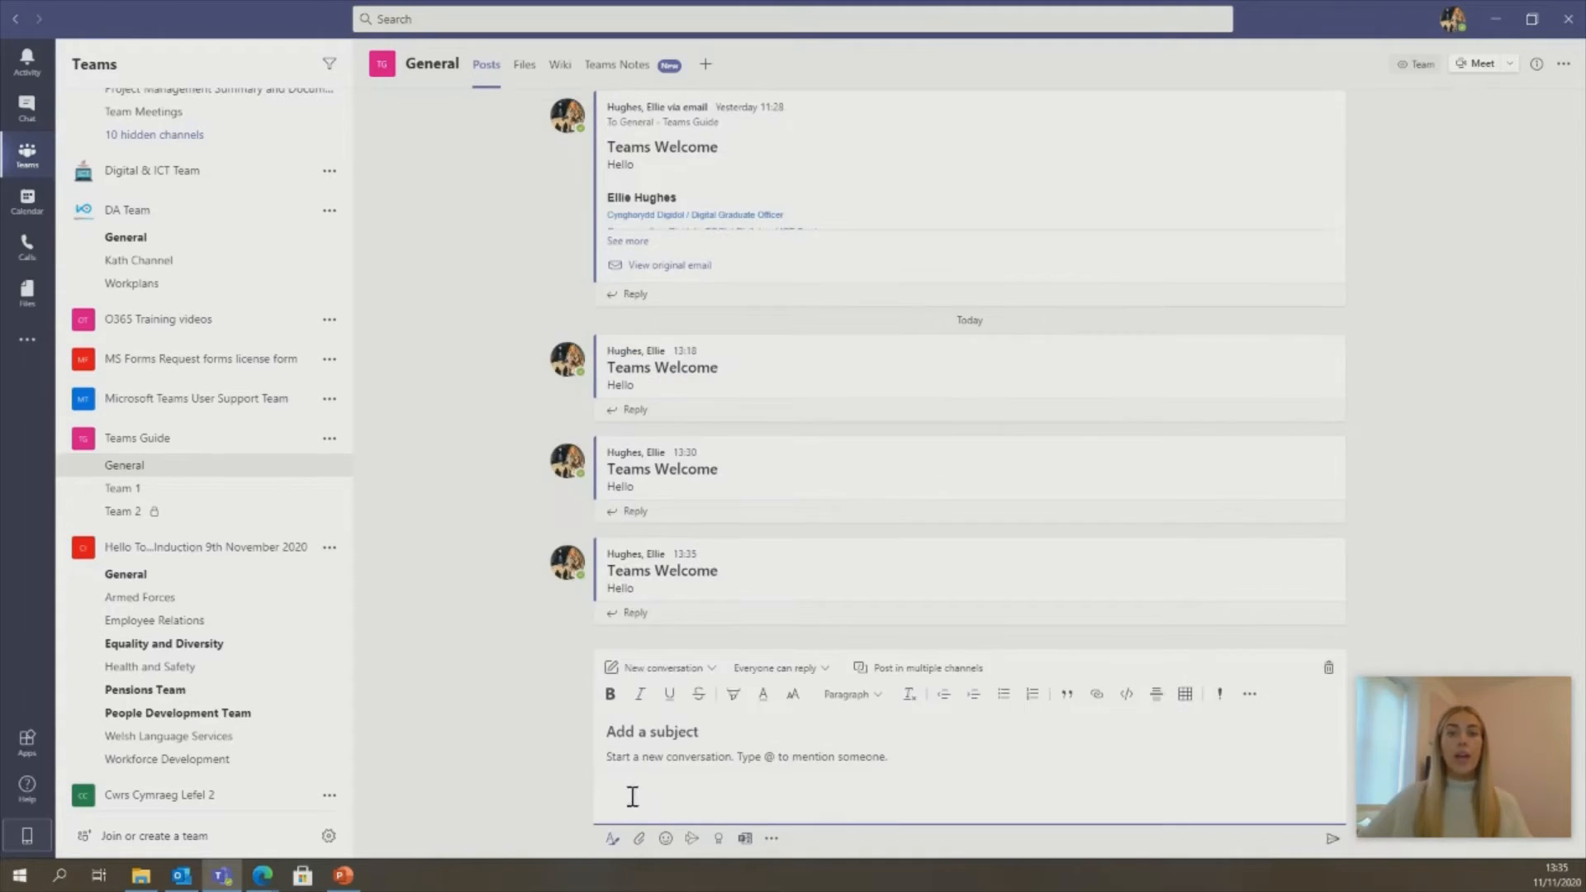
# - Make the draft an Announcement headlined 'Hello All' and enable posting in multiple channels
pyautogui.click(679, 670)
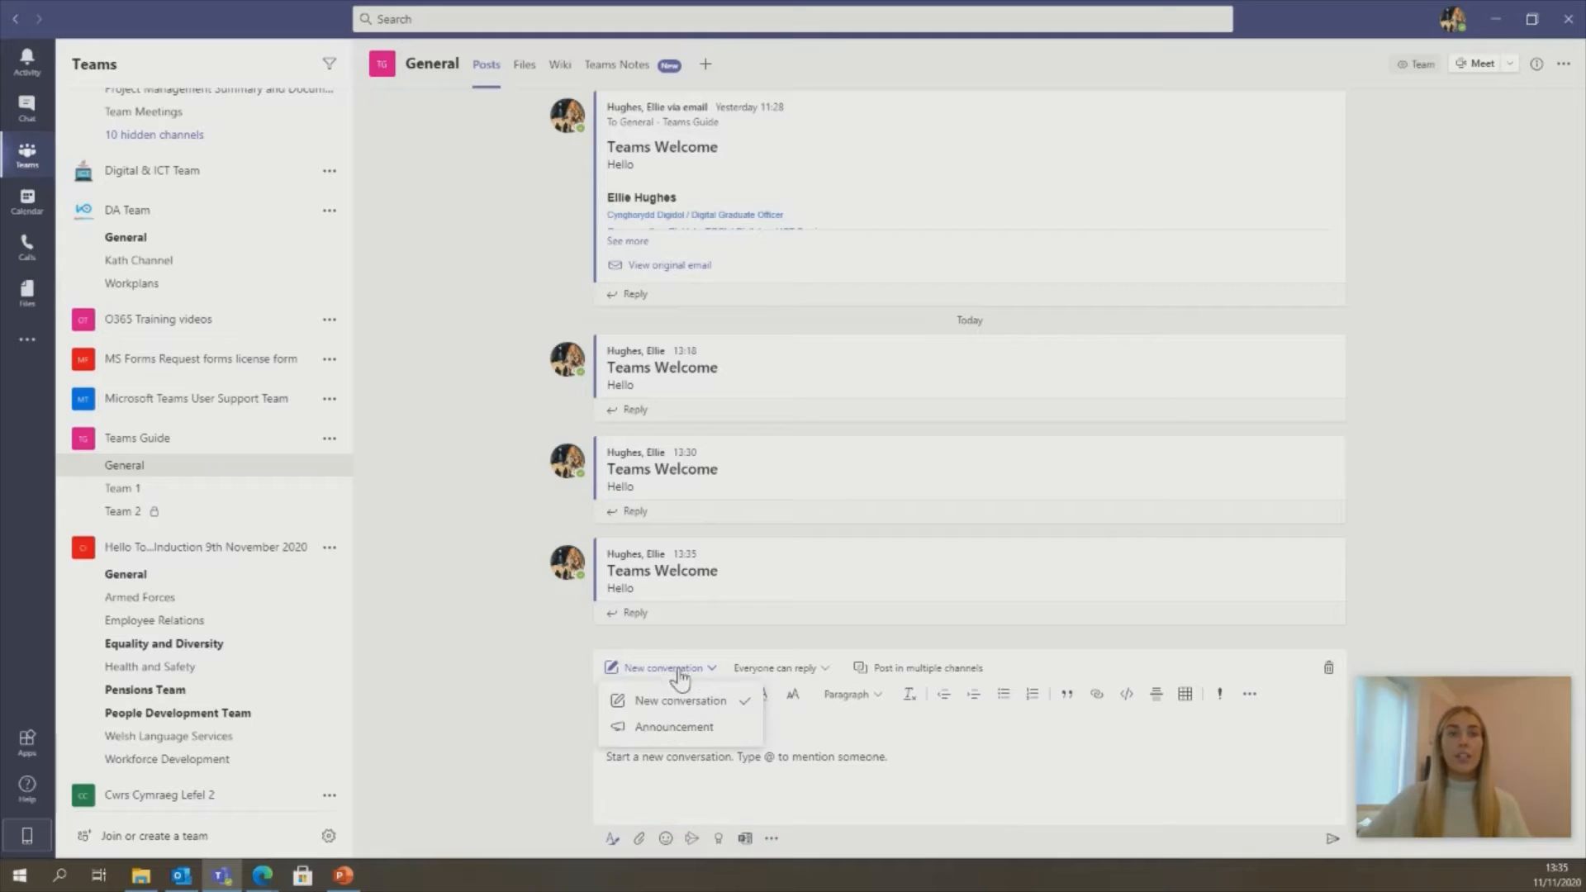
pyautogui.click(705, 729)
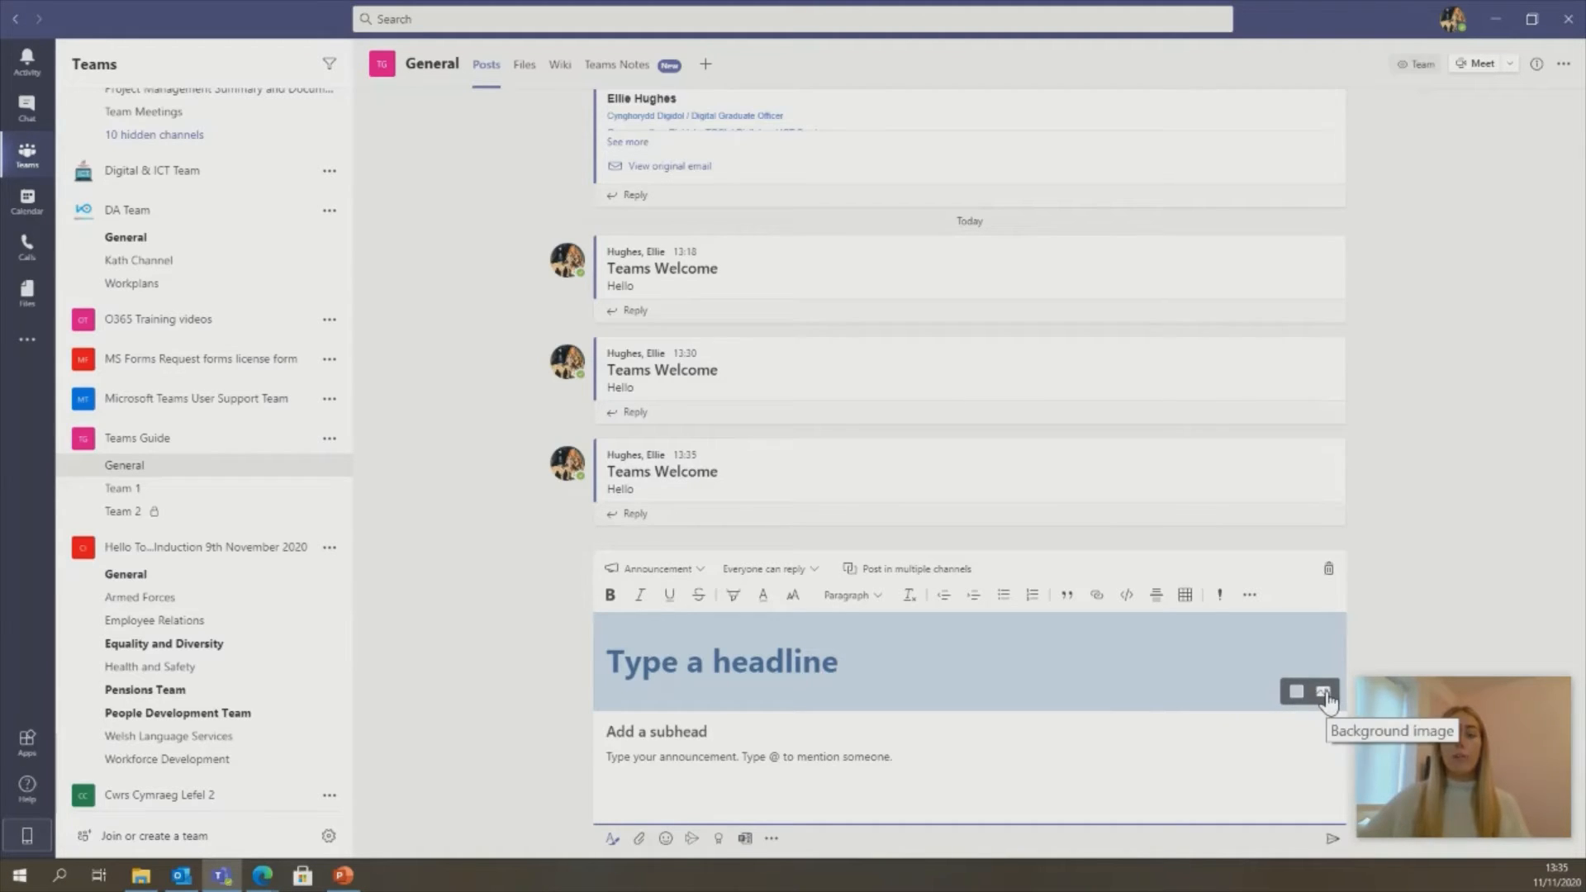
pyautogui.click(891, 672)
pyautogui.write('He')
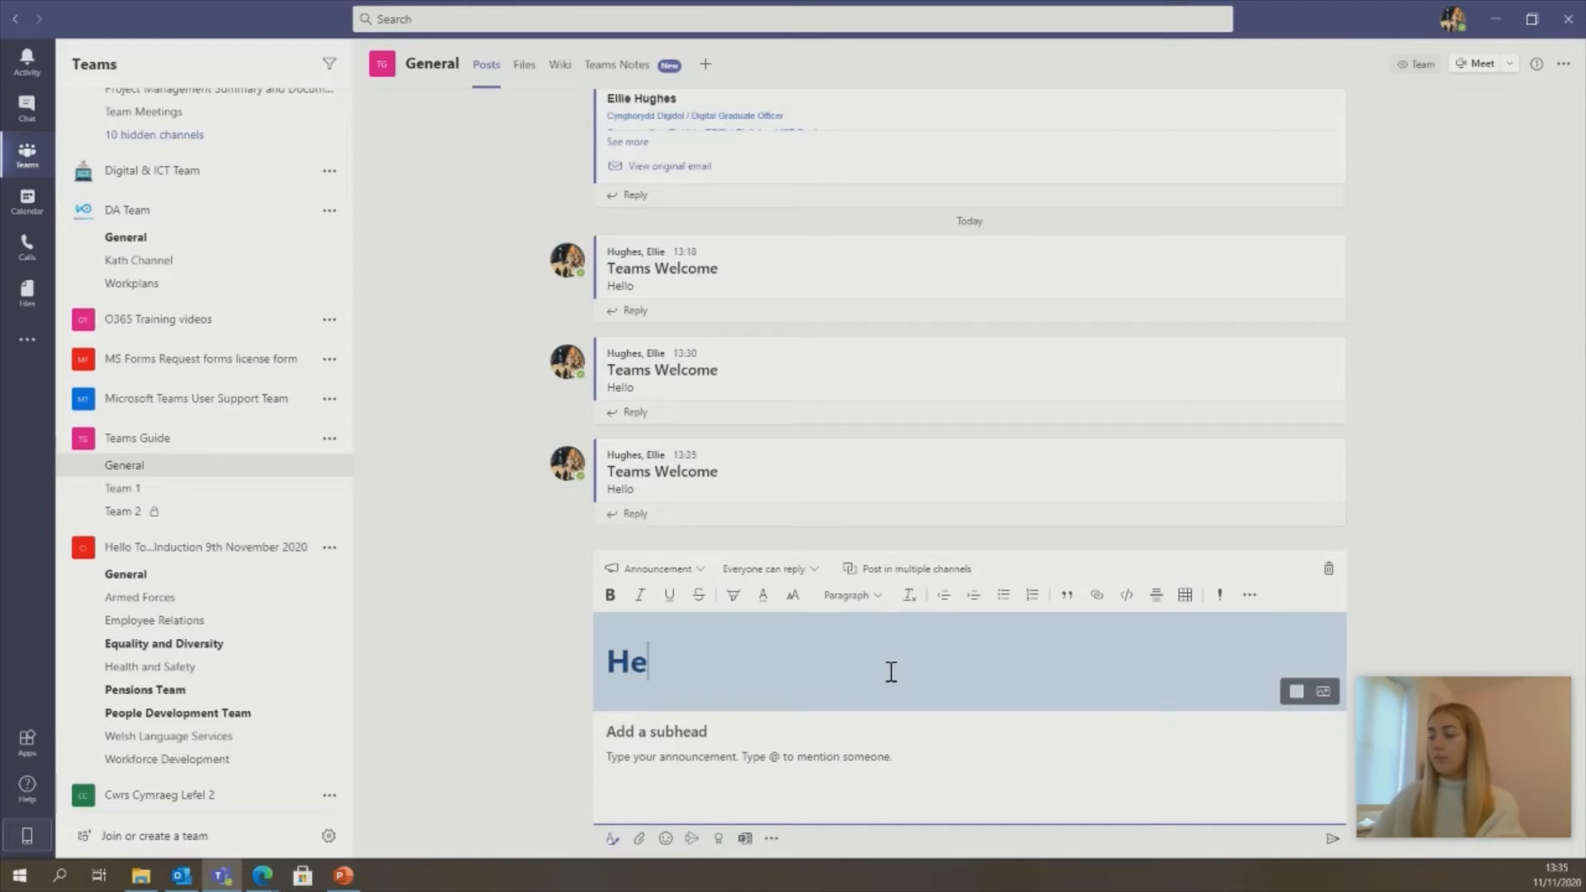
pyautogui.write('llo All')
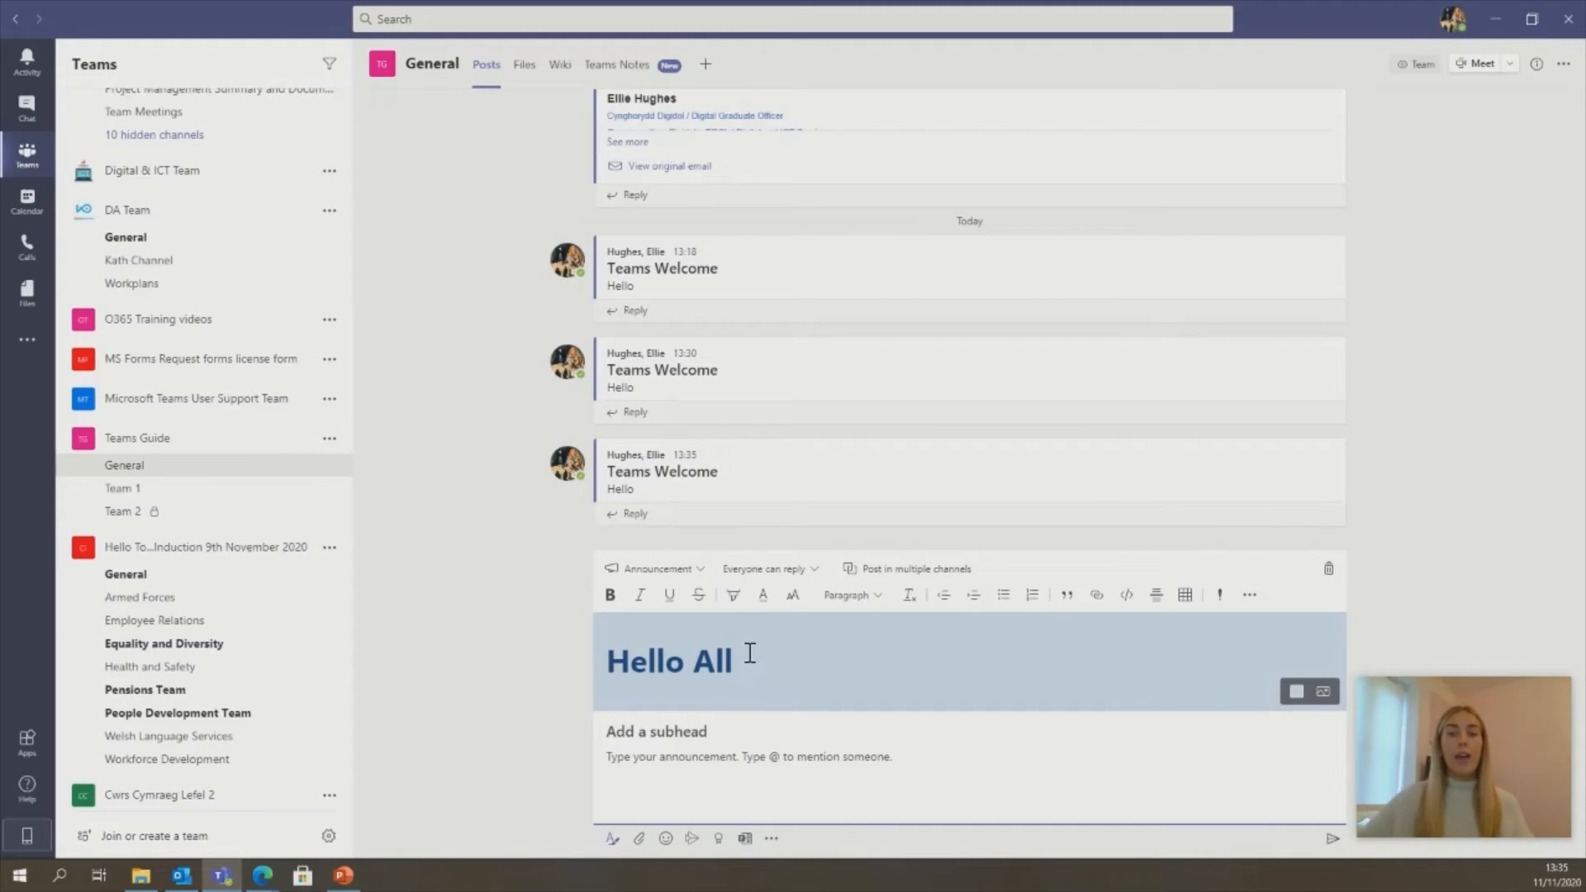
pyautogui.click(773, 574)
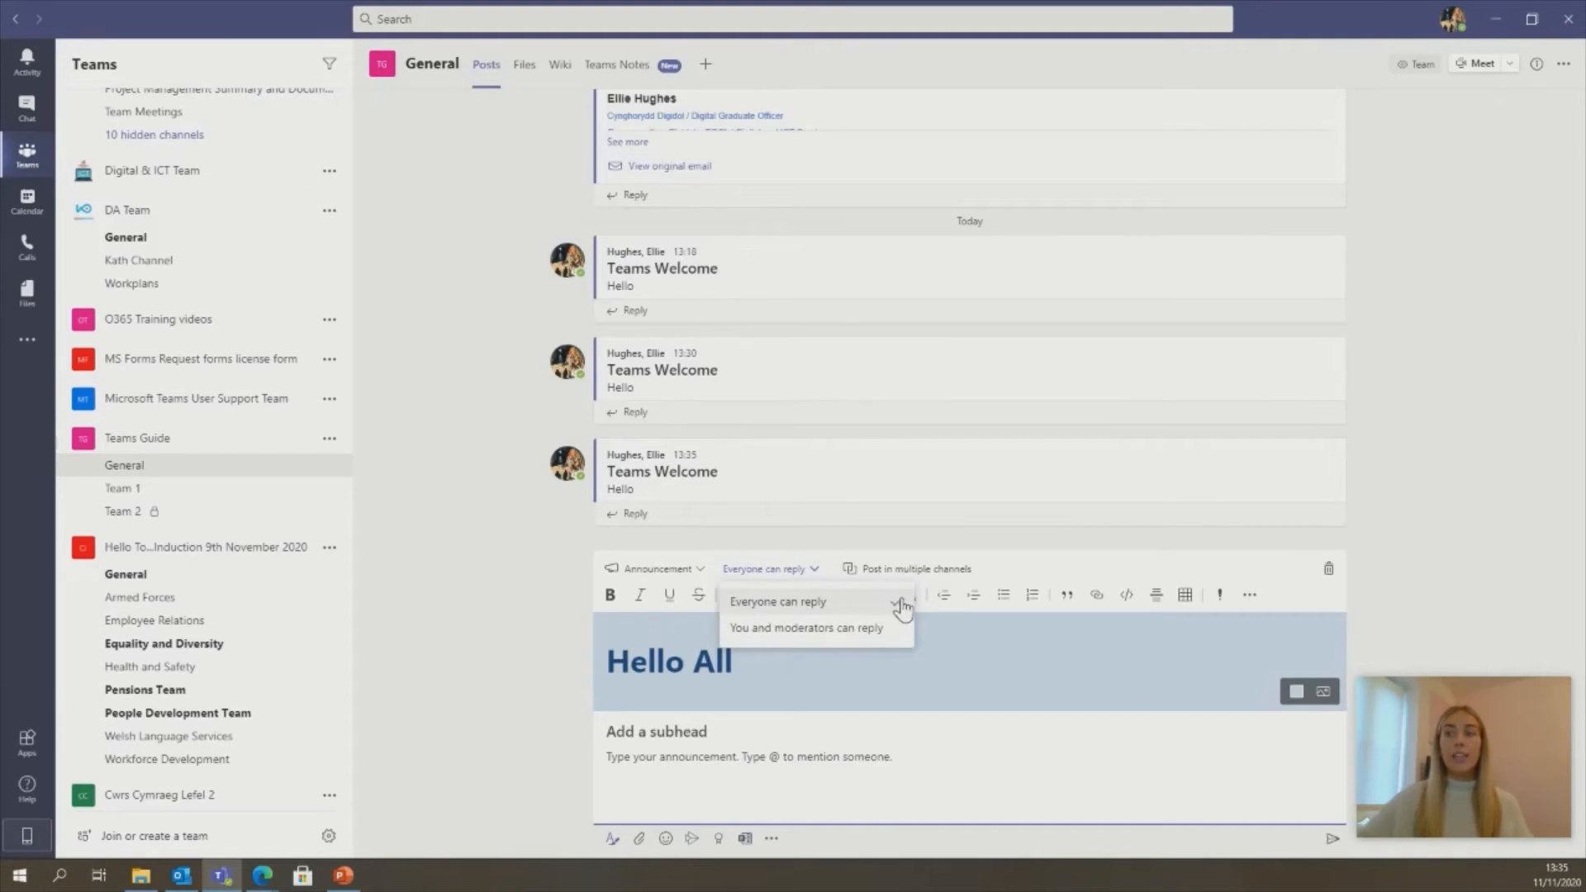
pyautogui.click(940, 570)
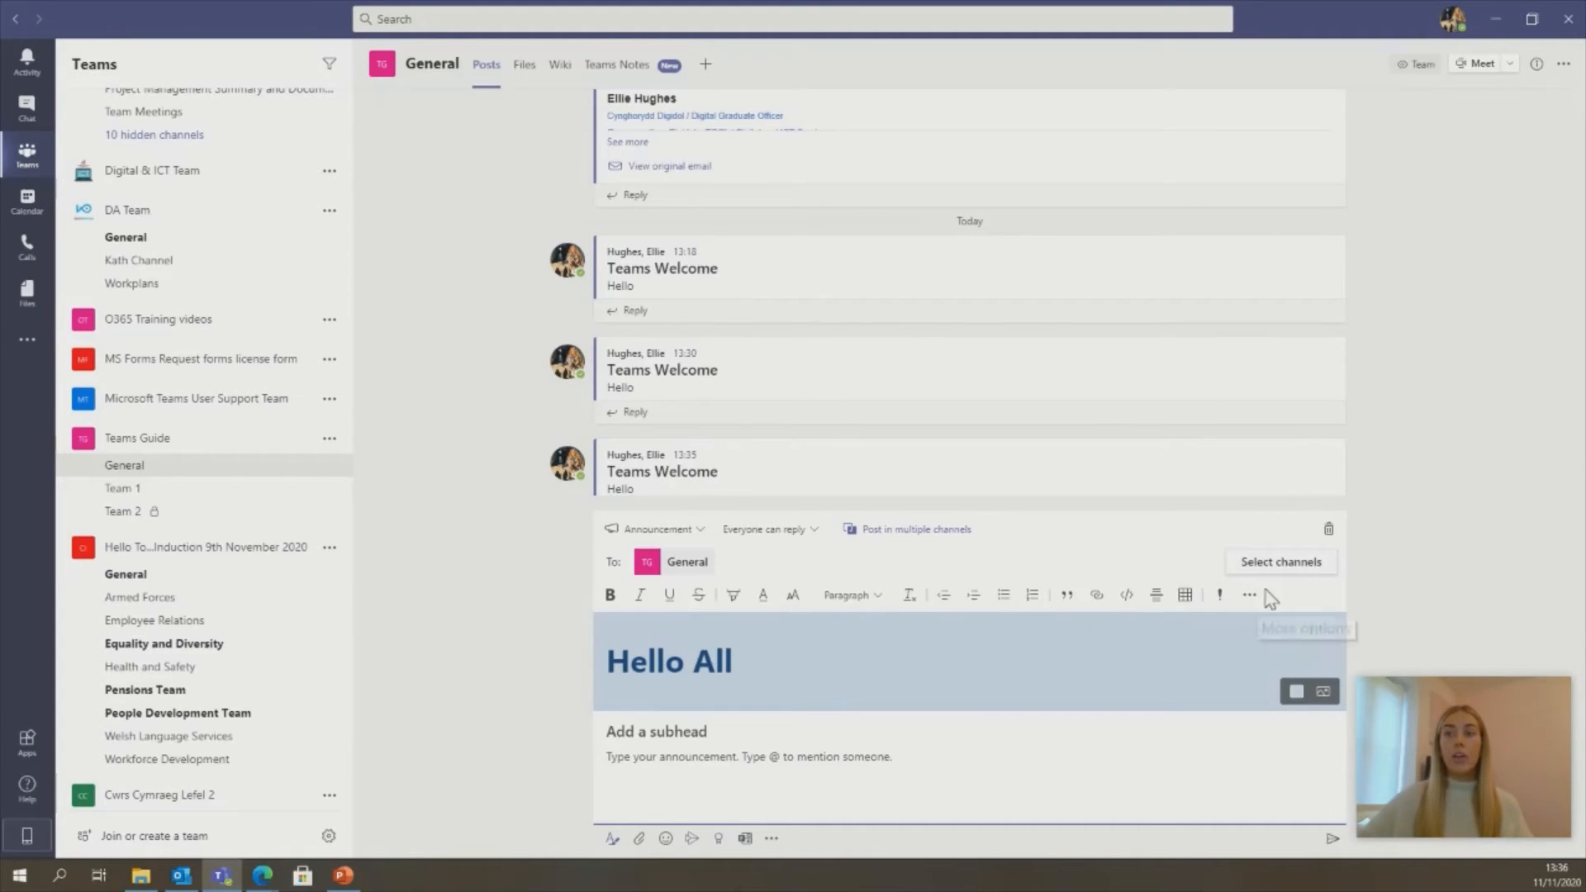
# - Add Teams Guide's Team 1 channel as a destination alongside General
pyautogui.click(1276, 561)
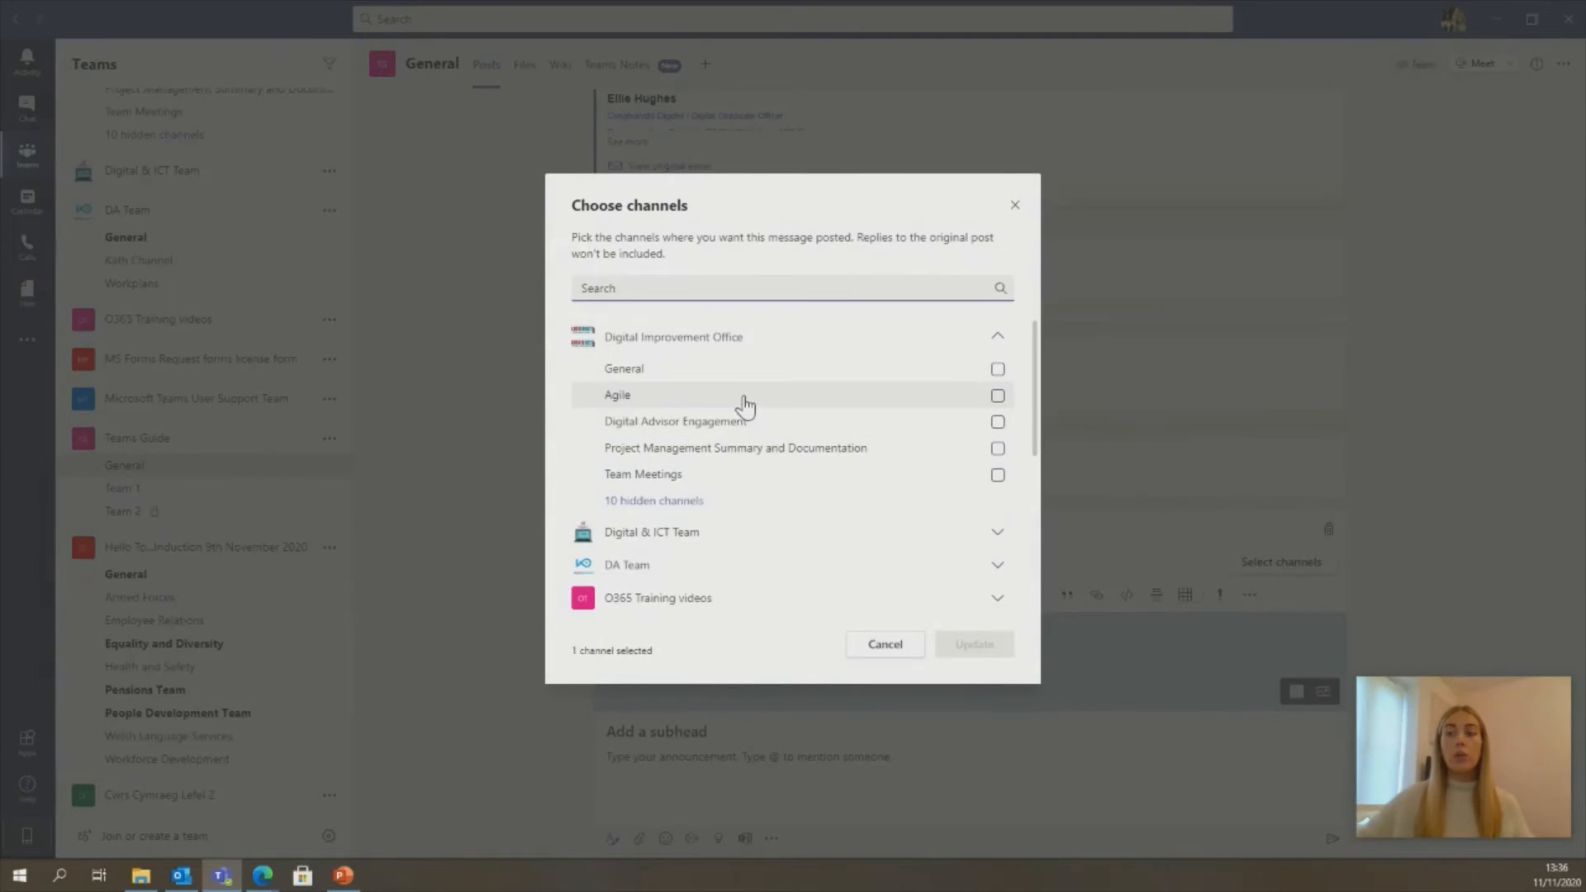
pyautogui.scroll(-4, 793, 425)
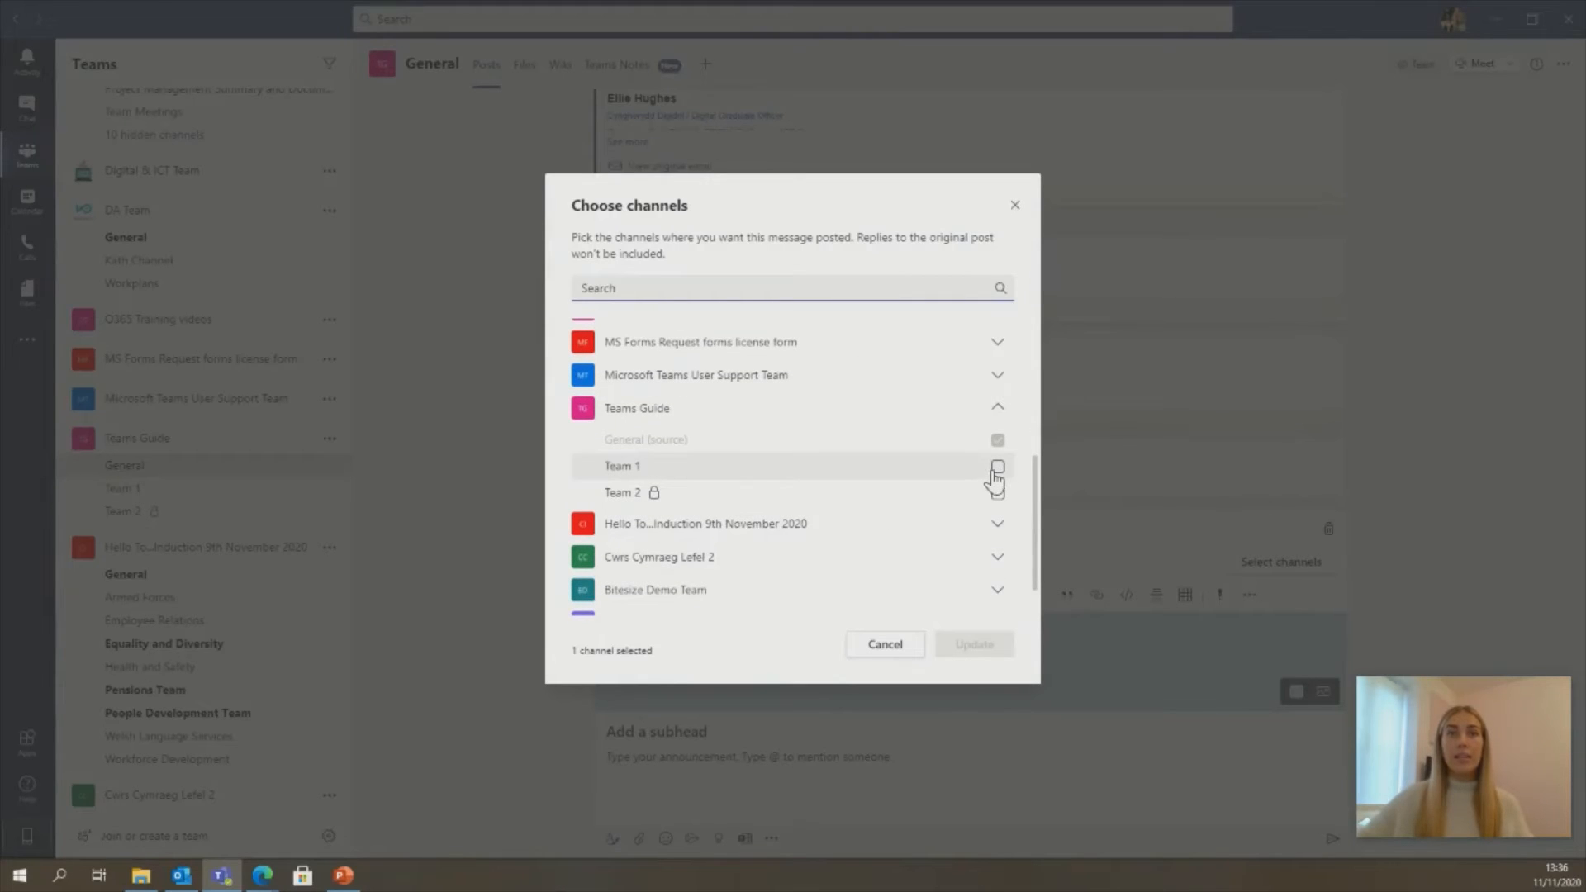
pyautogui.click(997, 468)
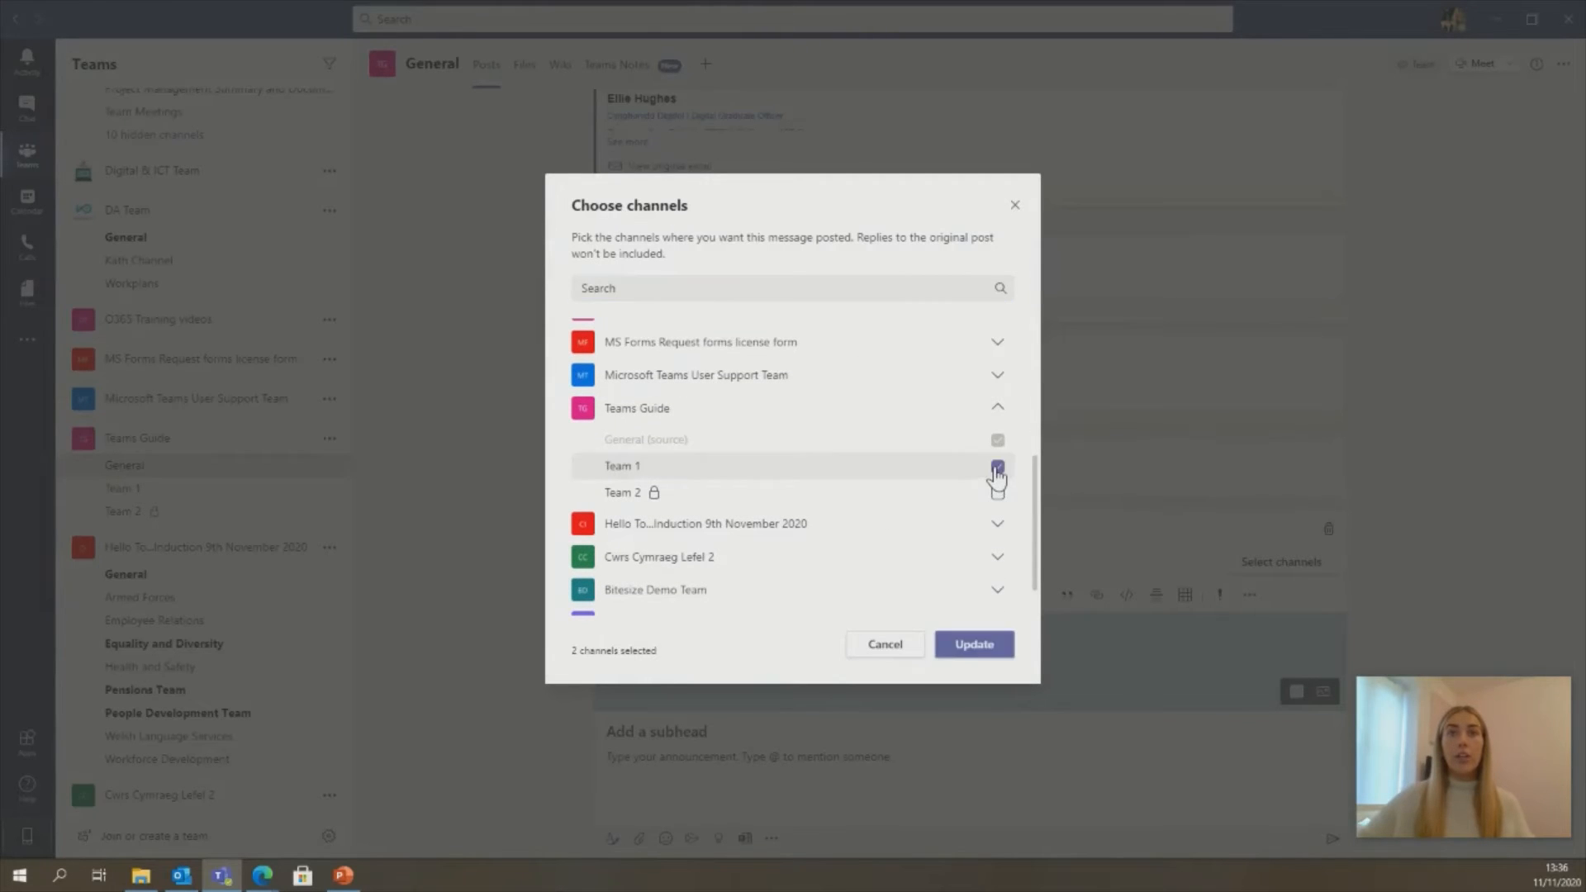
pyautogui.click(983, 645)
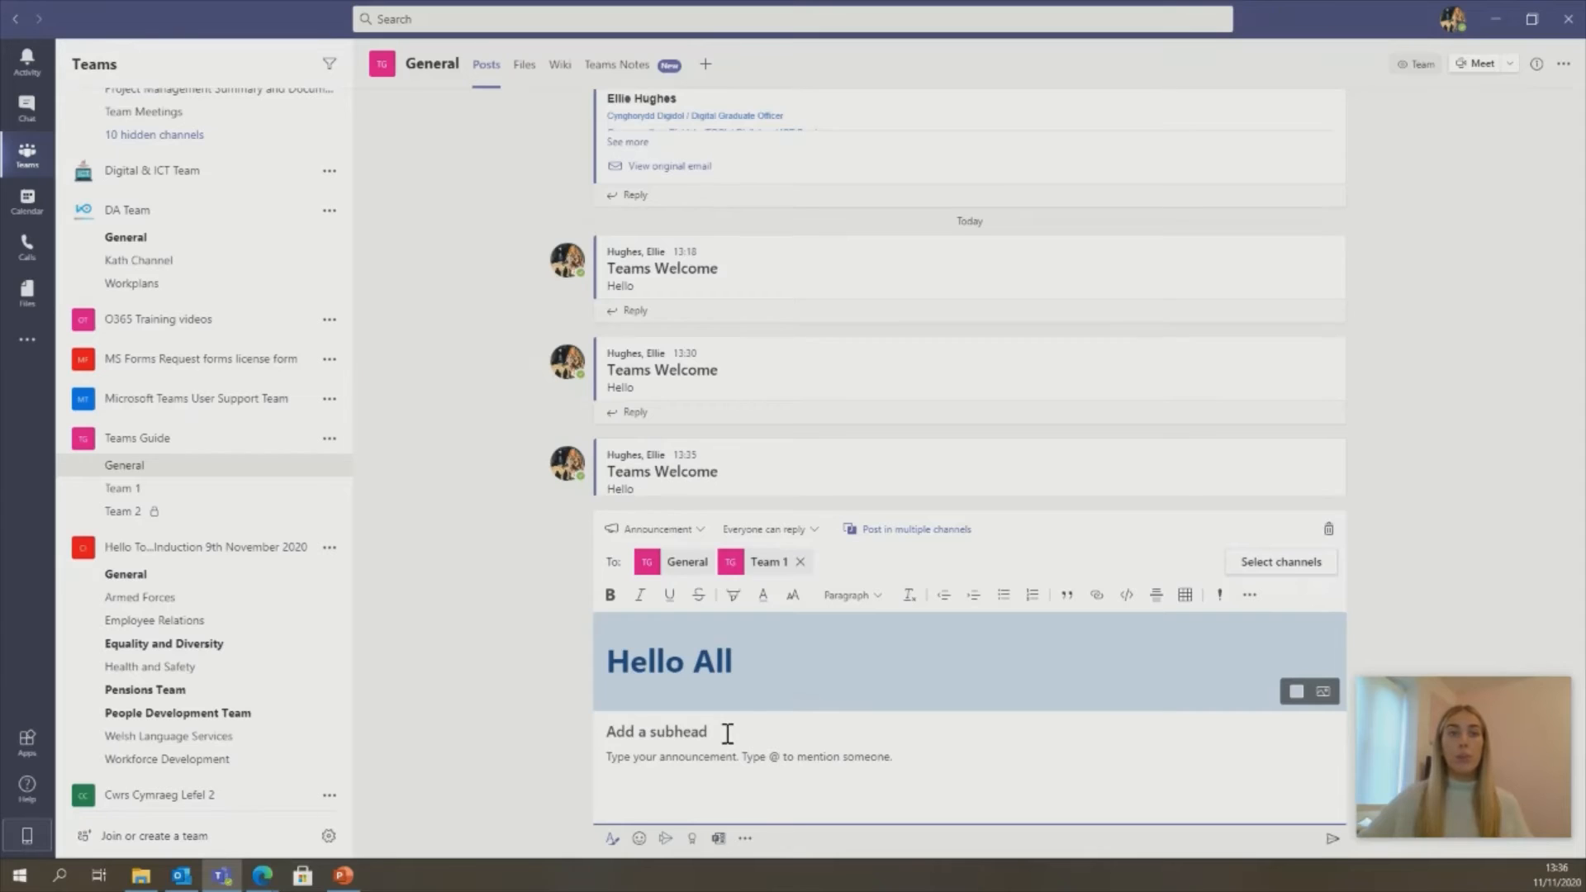
# - Give the announcement subhead 'Hello' and body 'Hello', then send it to both channels
pyautogui.click(684, 733)
pyautogui.write('Hello')
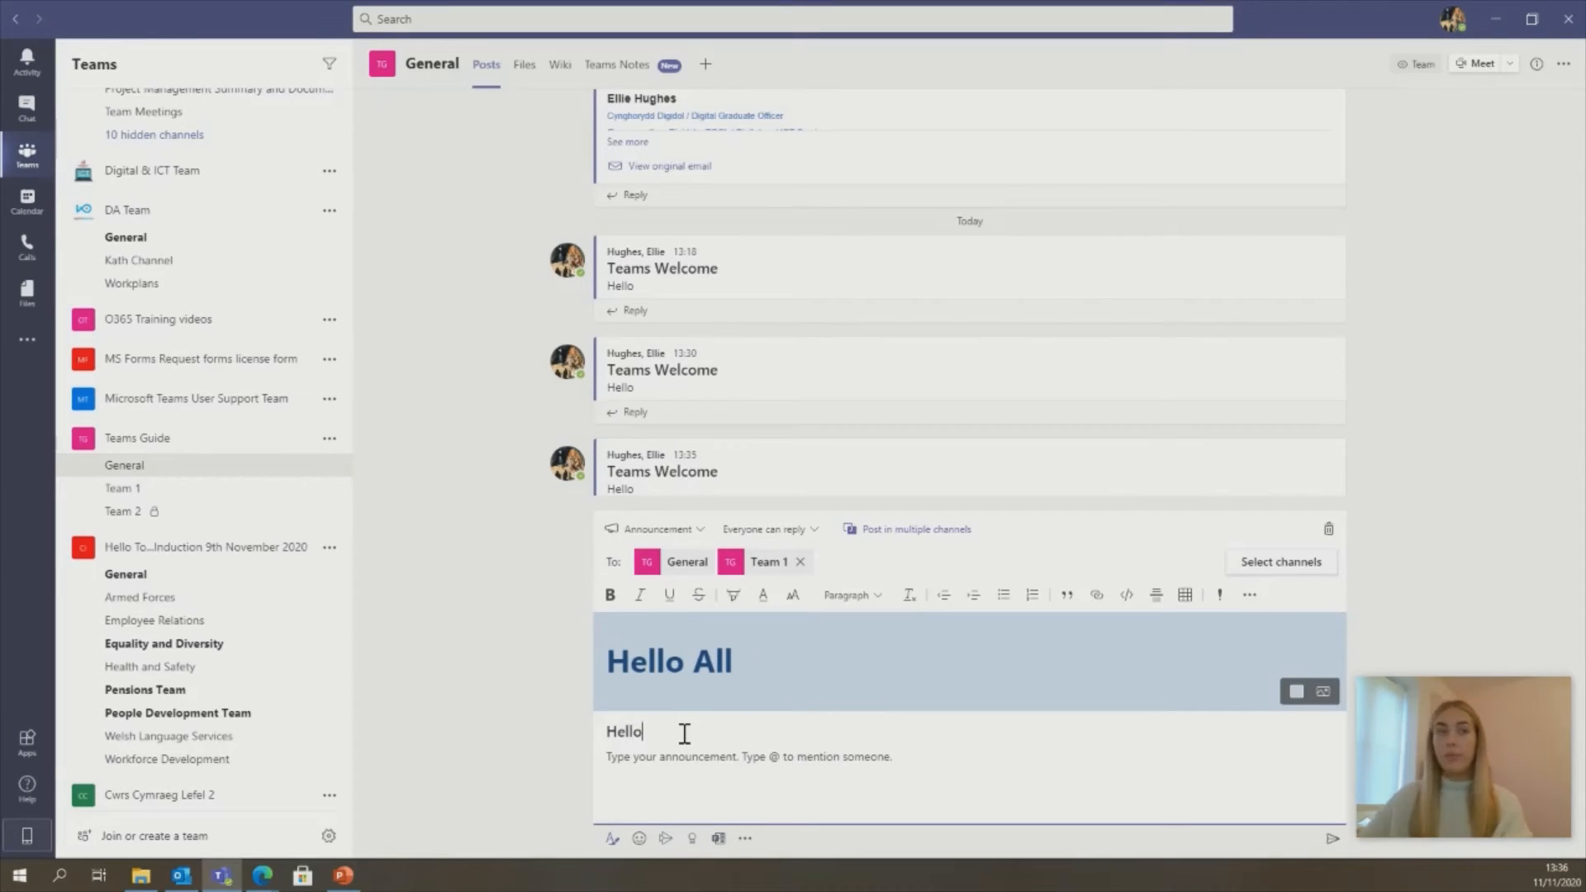
pyautogui.click(707, 763)
pyautogui.write('Hello')
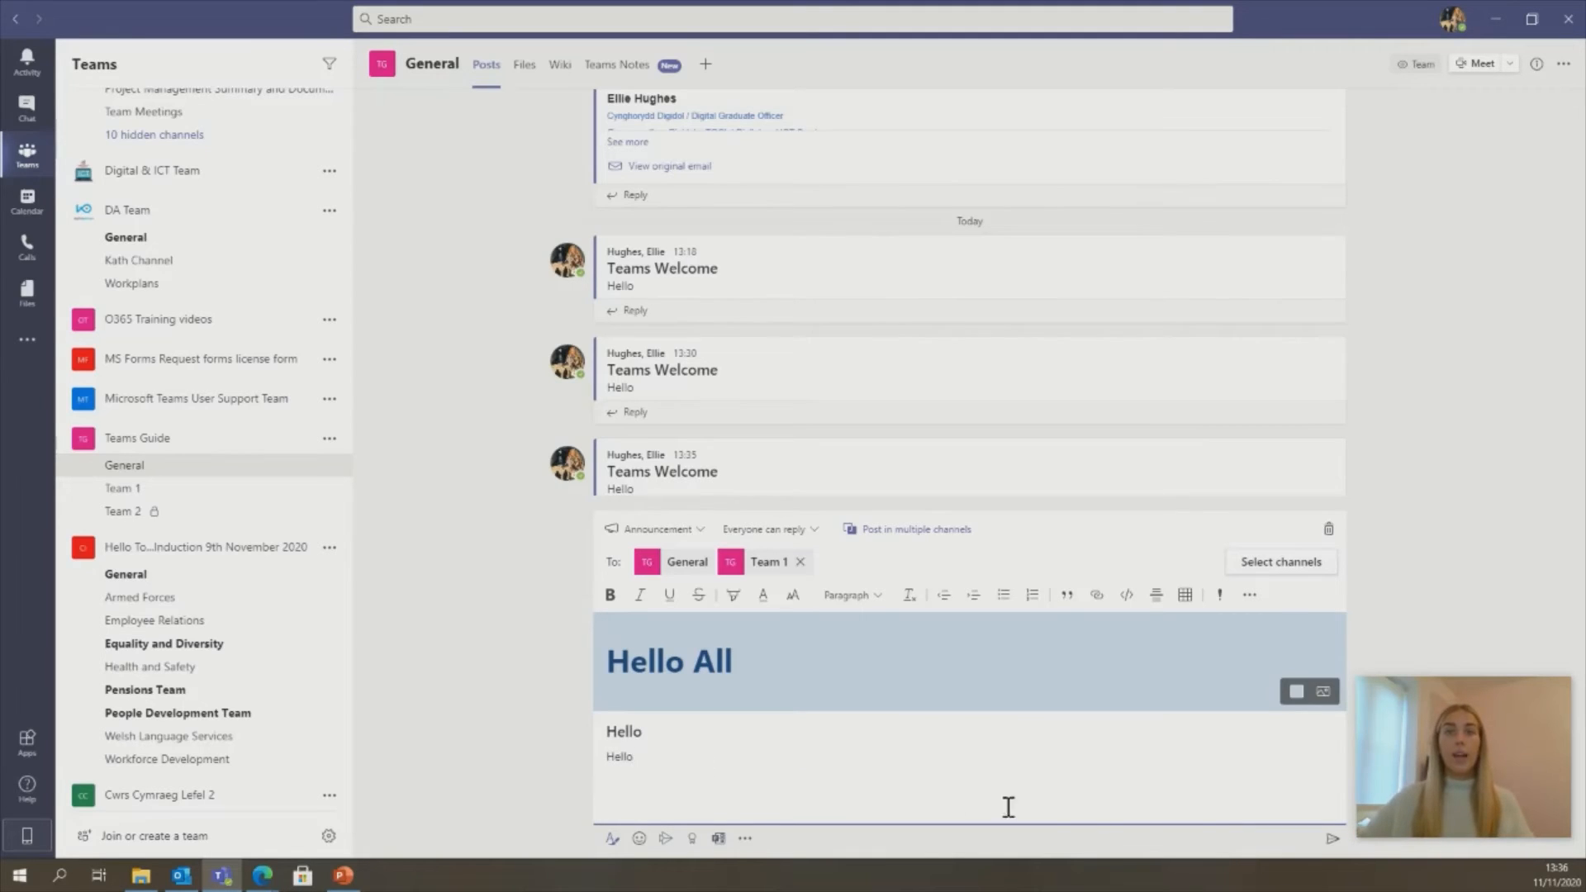
pyautogui.click(1332, 839)
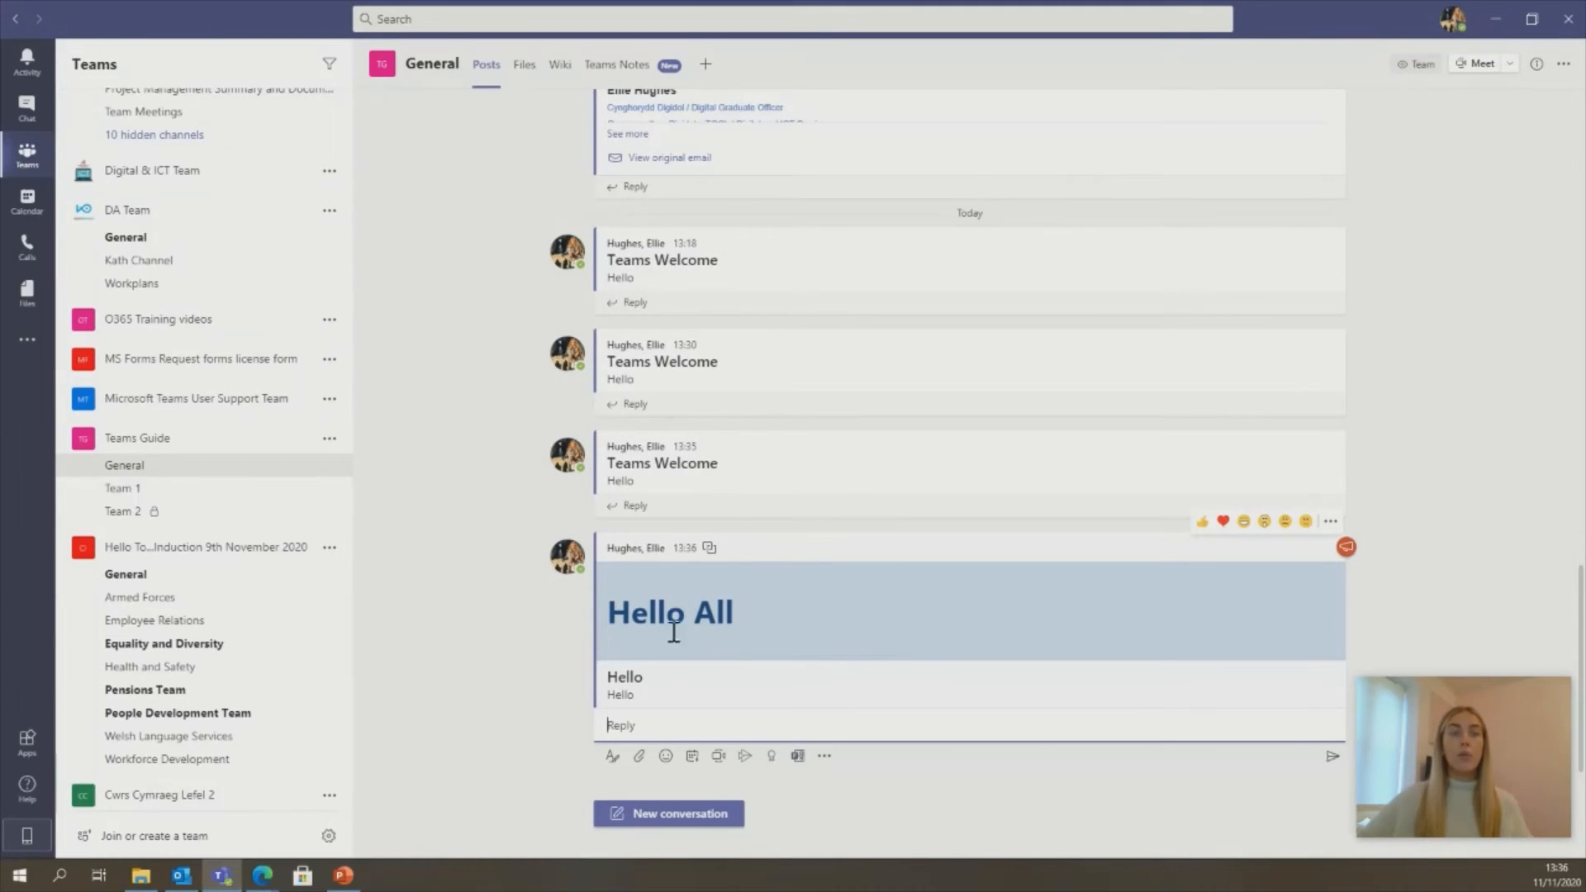
# - Open the Team 1 channel and view which channels the announcement was cross-posted to
pyautogui.click(266, 491)
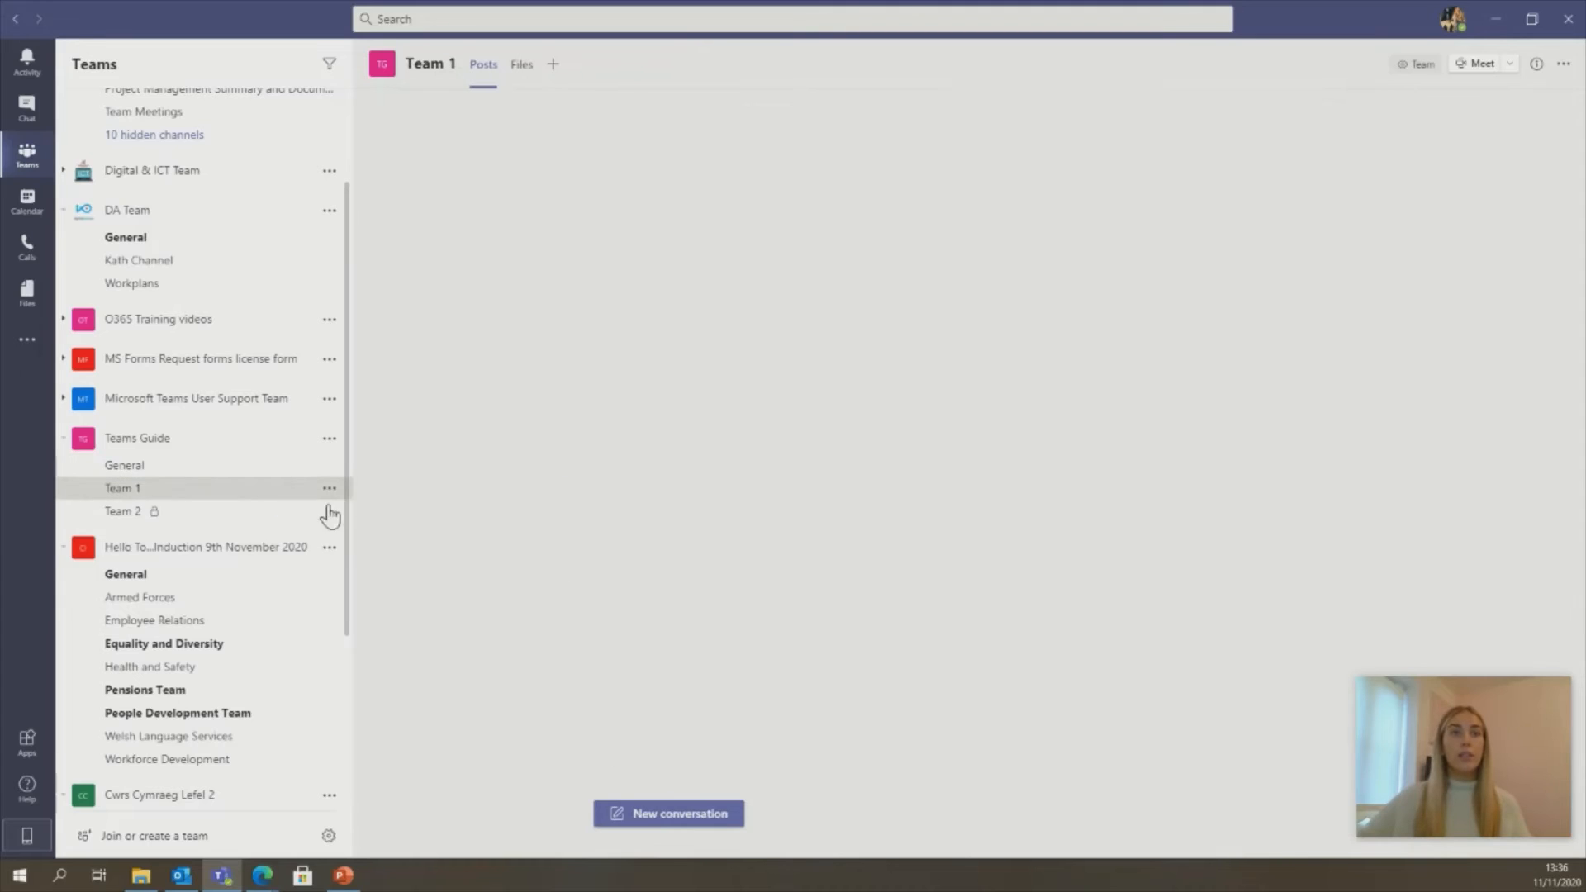
pyautogui.click(709, 580)
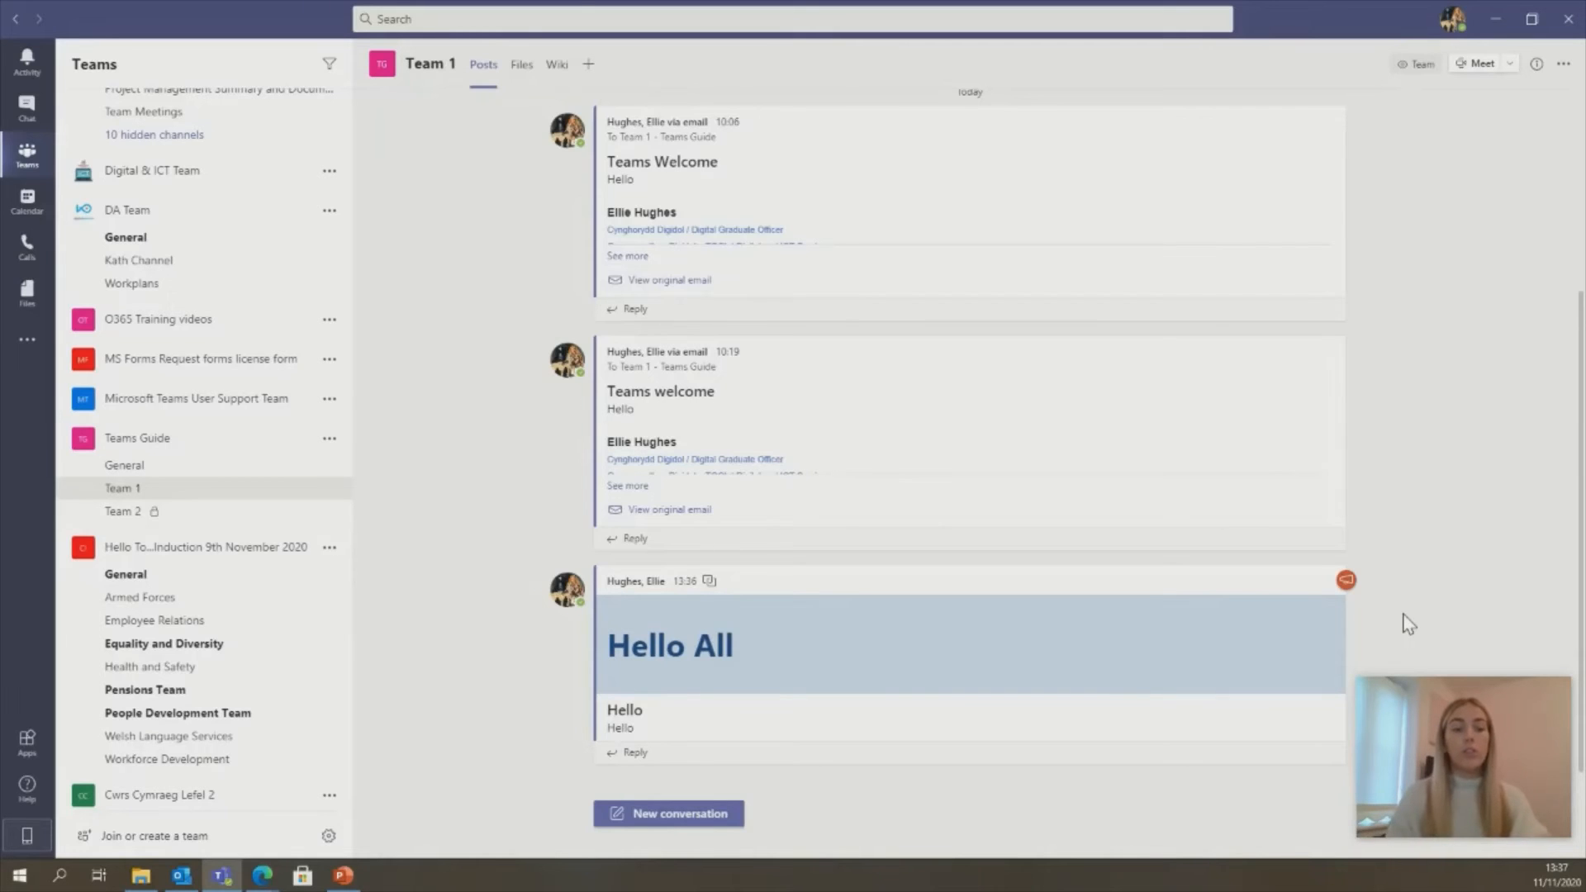
# - Bring up the keyboard shortcuts list with Ctrl+. and scroll through it
pyautogui.hotkey('ctrl', '.')
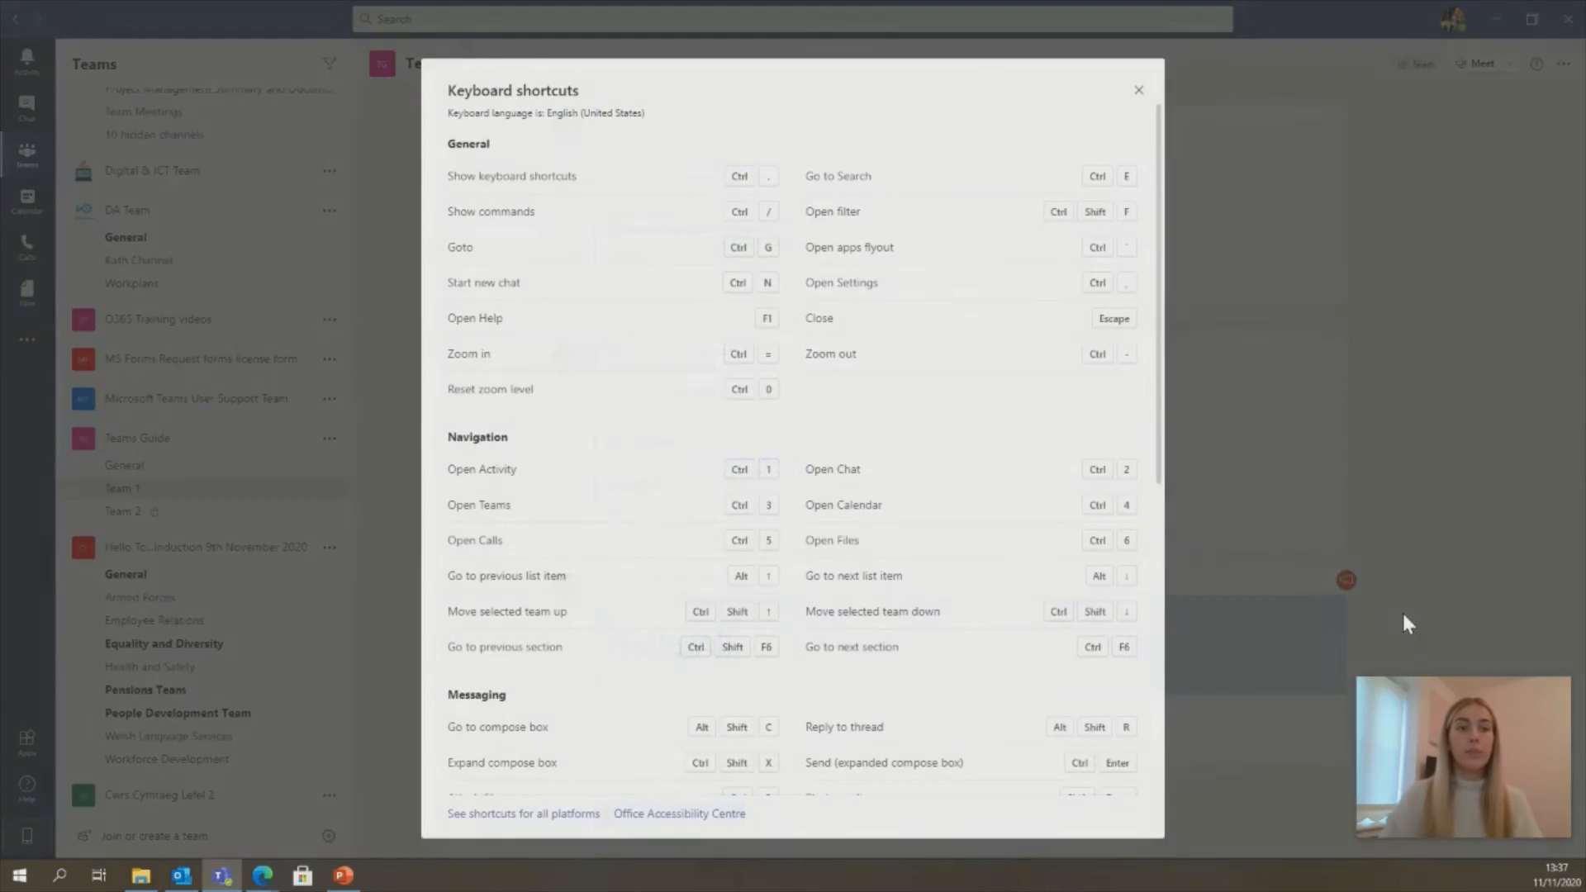
pyautogui.scroll(-5, 908, 471)
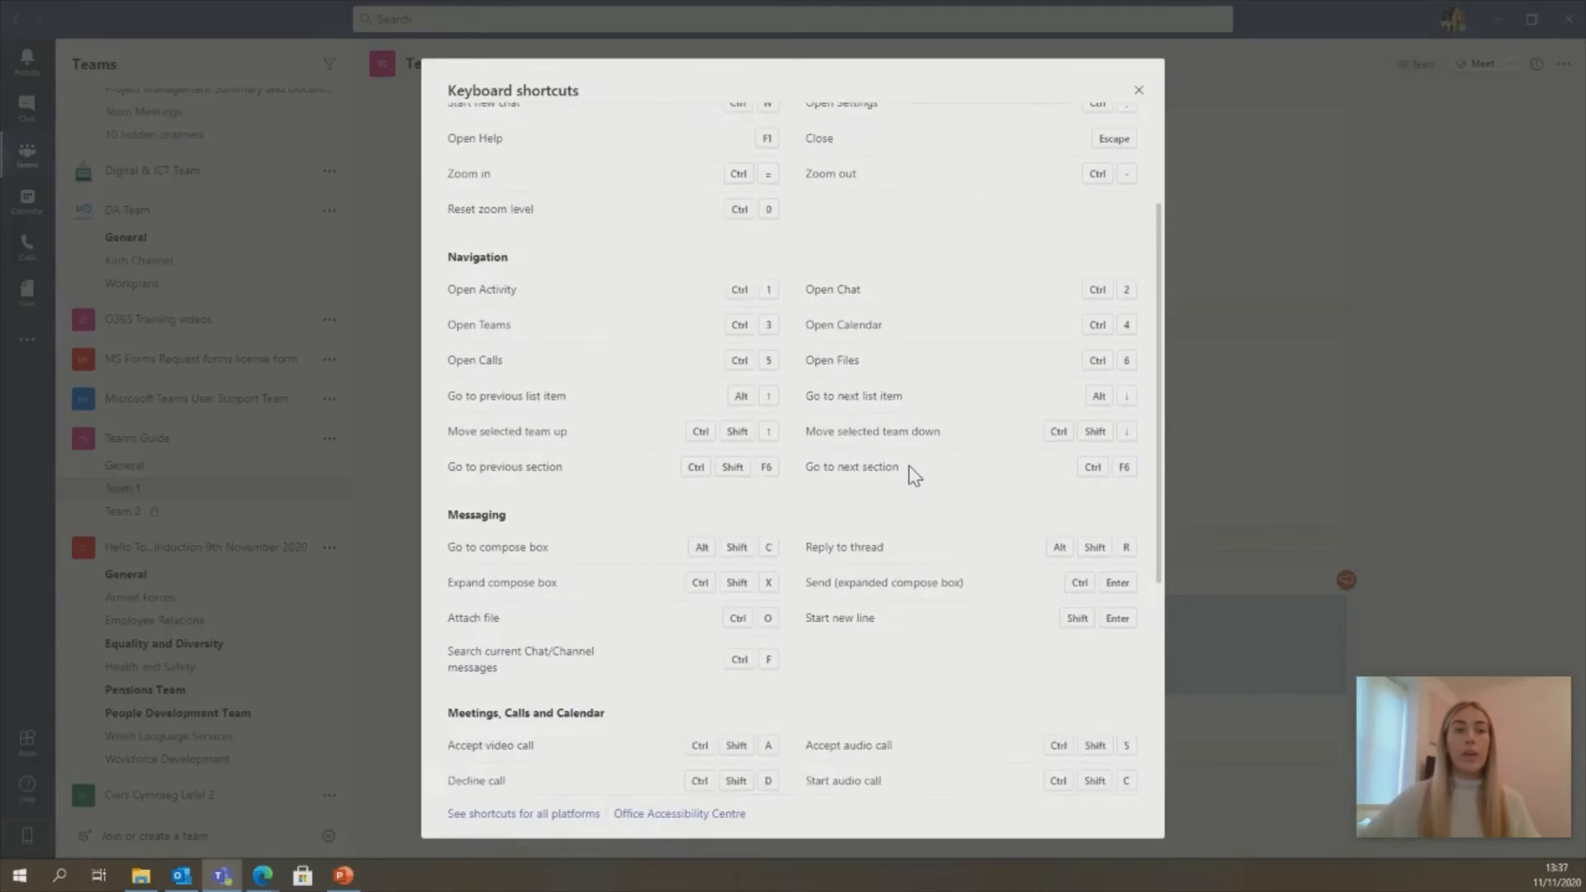
pyautogui.scroll(-1, 912, 475)
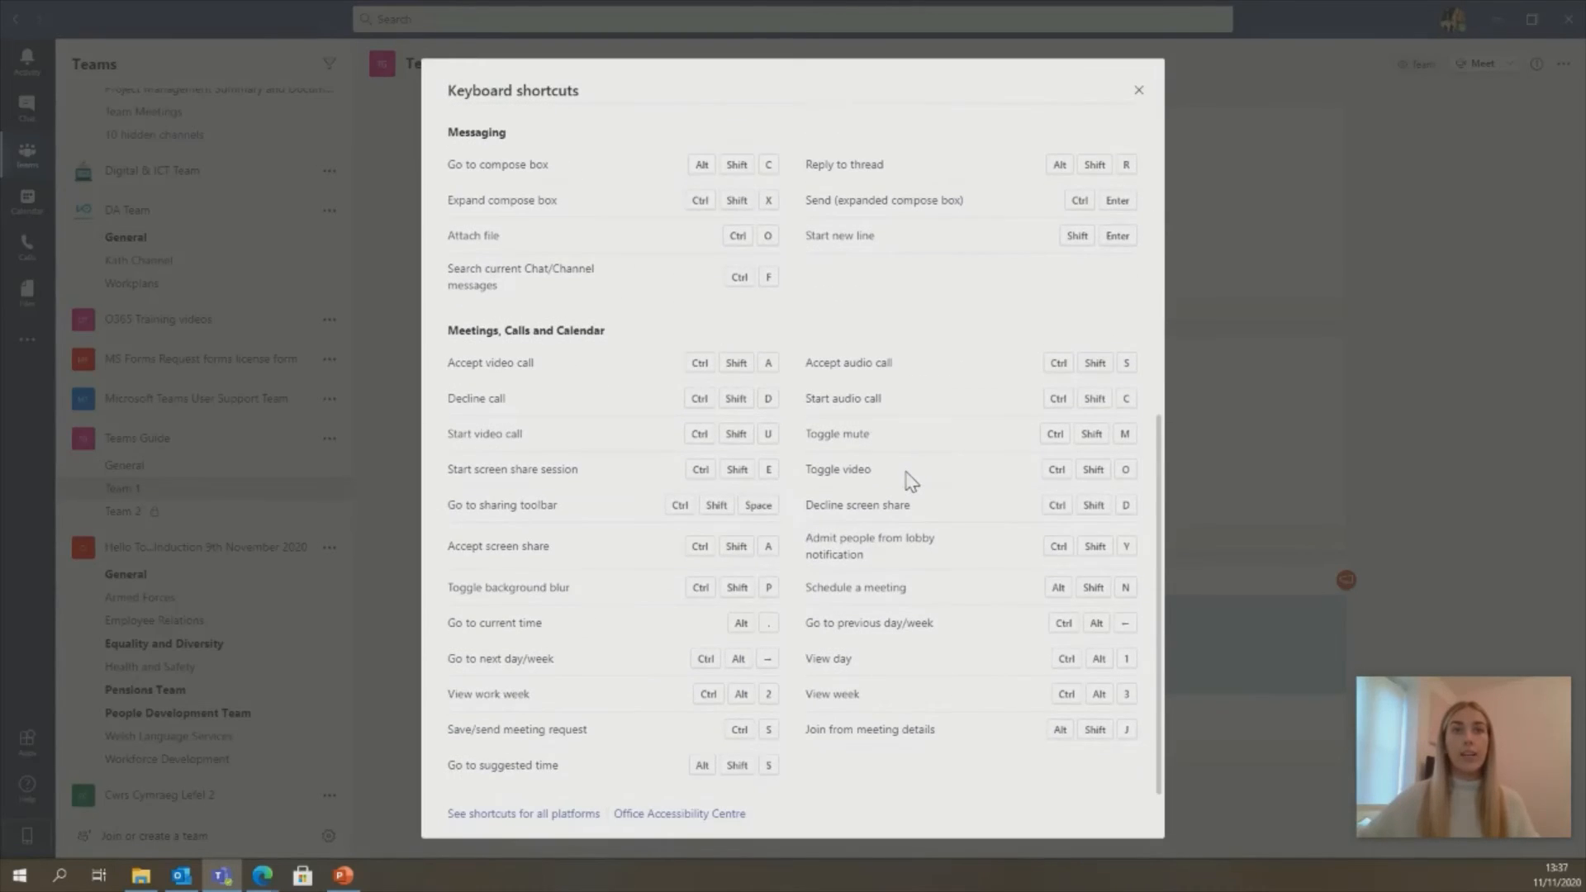
pyautogui.scroll(8, 912, 479)
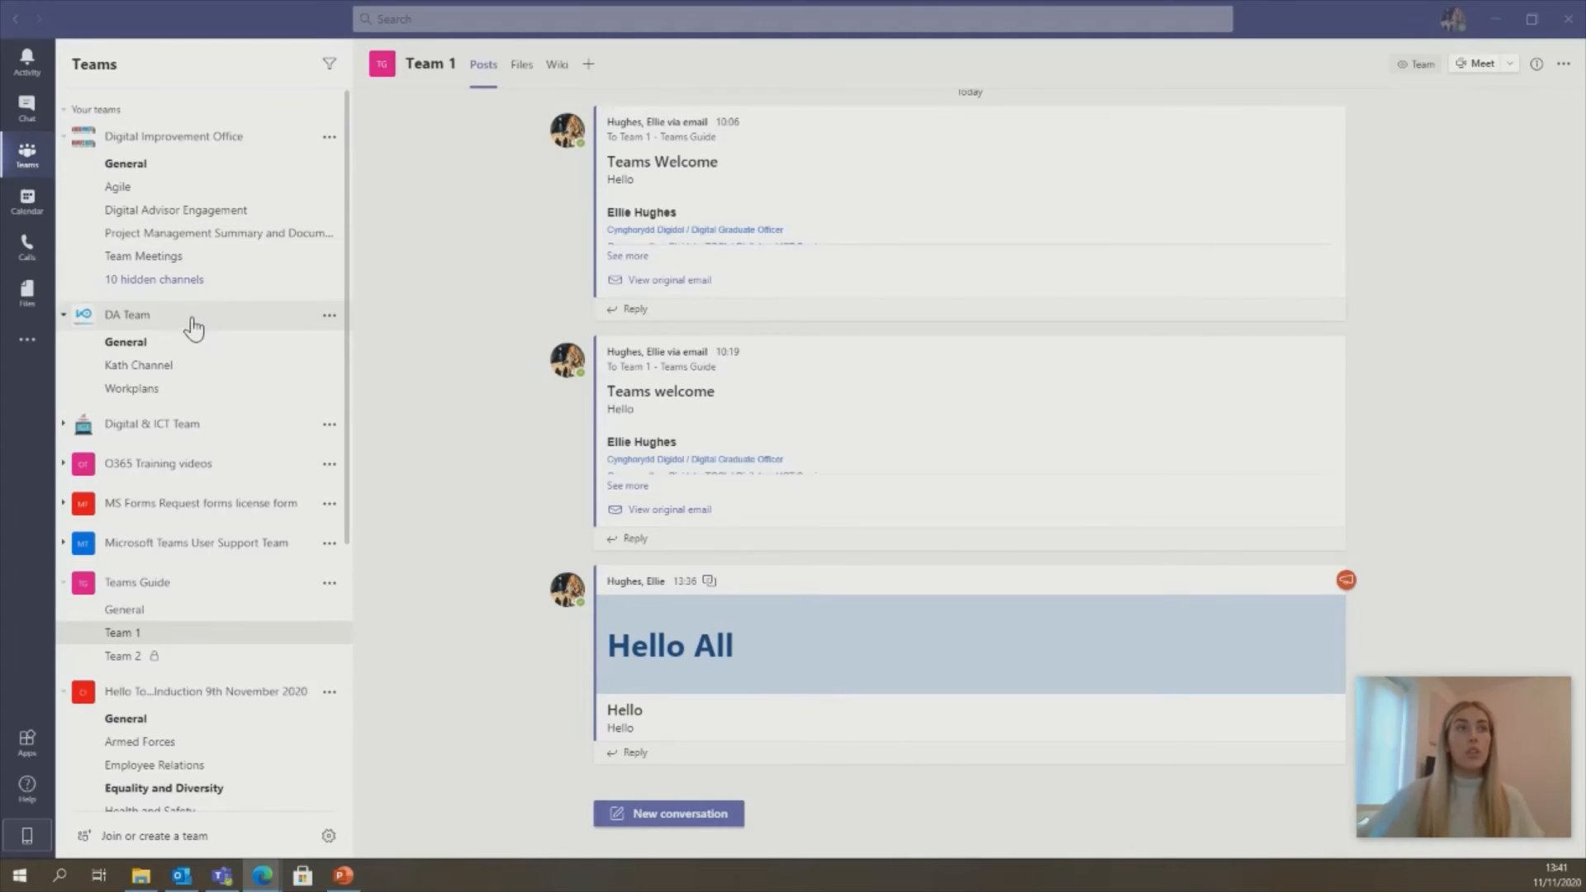
# - Drag DA Team down to the bottom of the Your teams list
pyautogui.moveTo(184, 325); pyautogui.dragTo(195, 636)
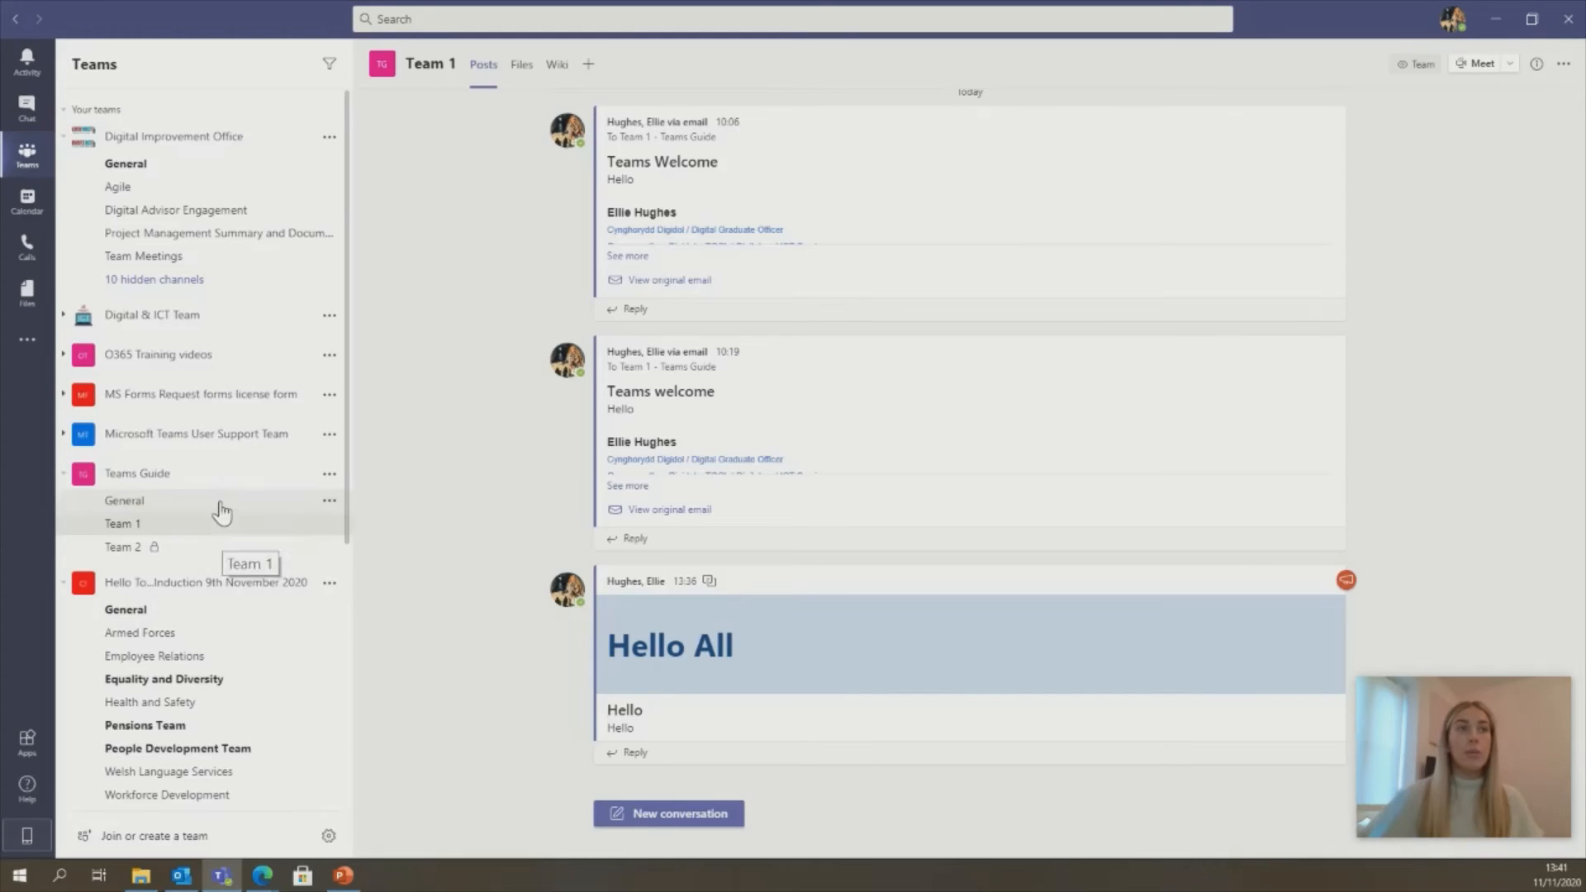
pyautogui.scroll(-1, 219, 505)
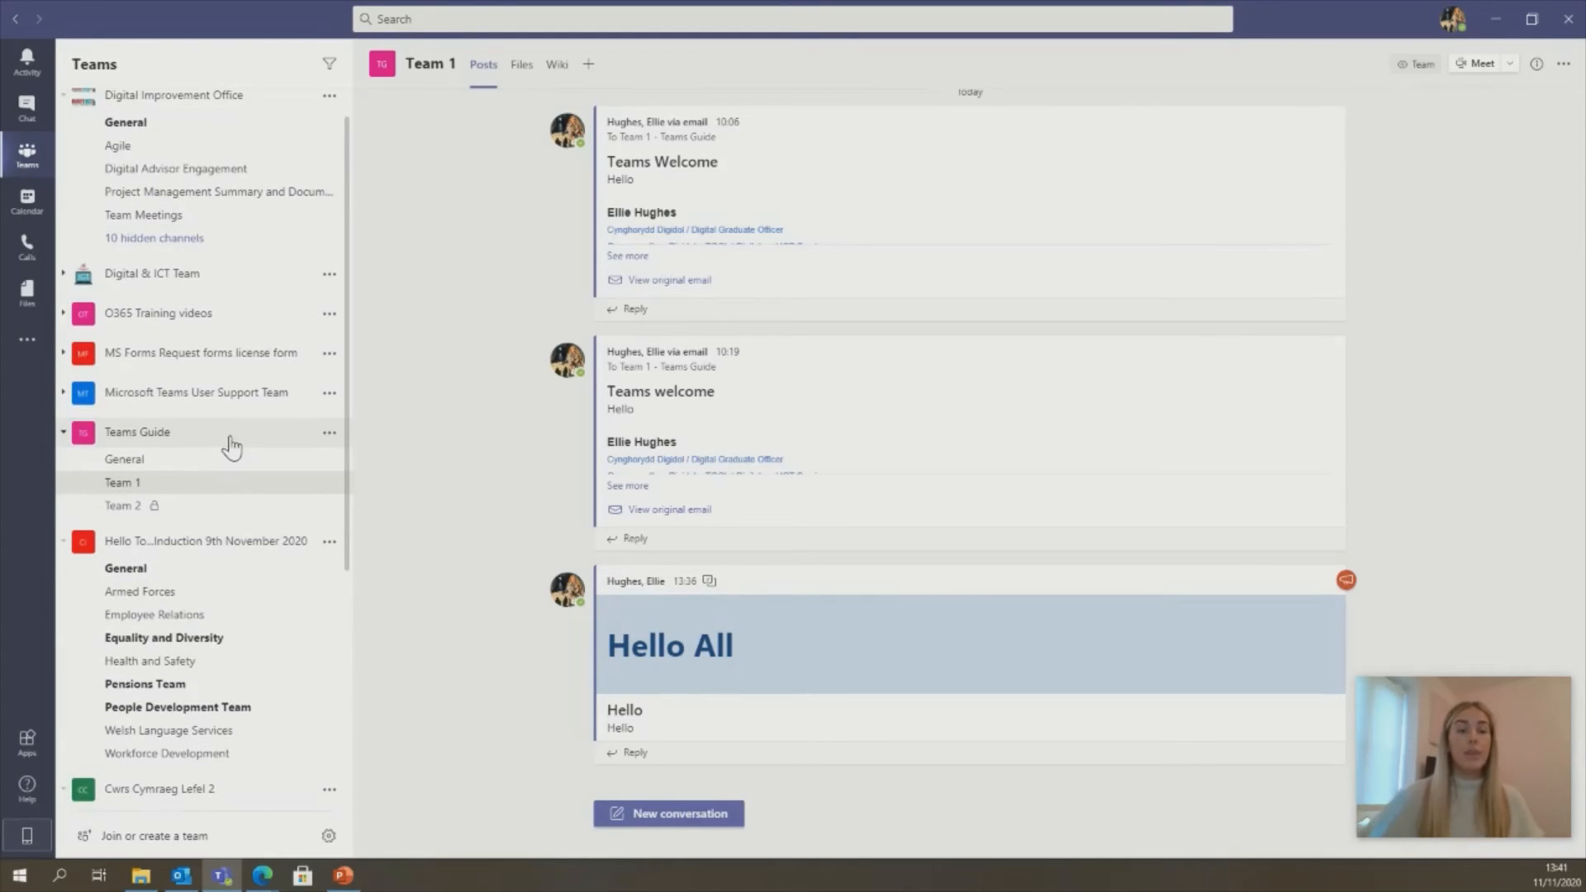
# - Hide the Teams Guide team, then collapse and re-expand the Hidden teams section
pyautogui.click(330, 436)
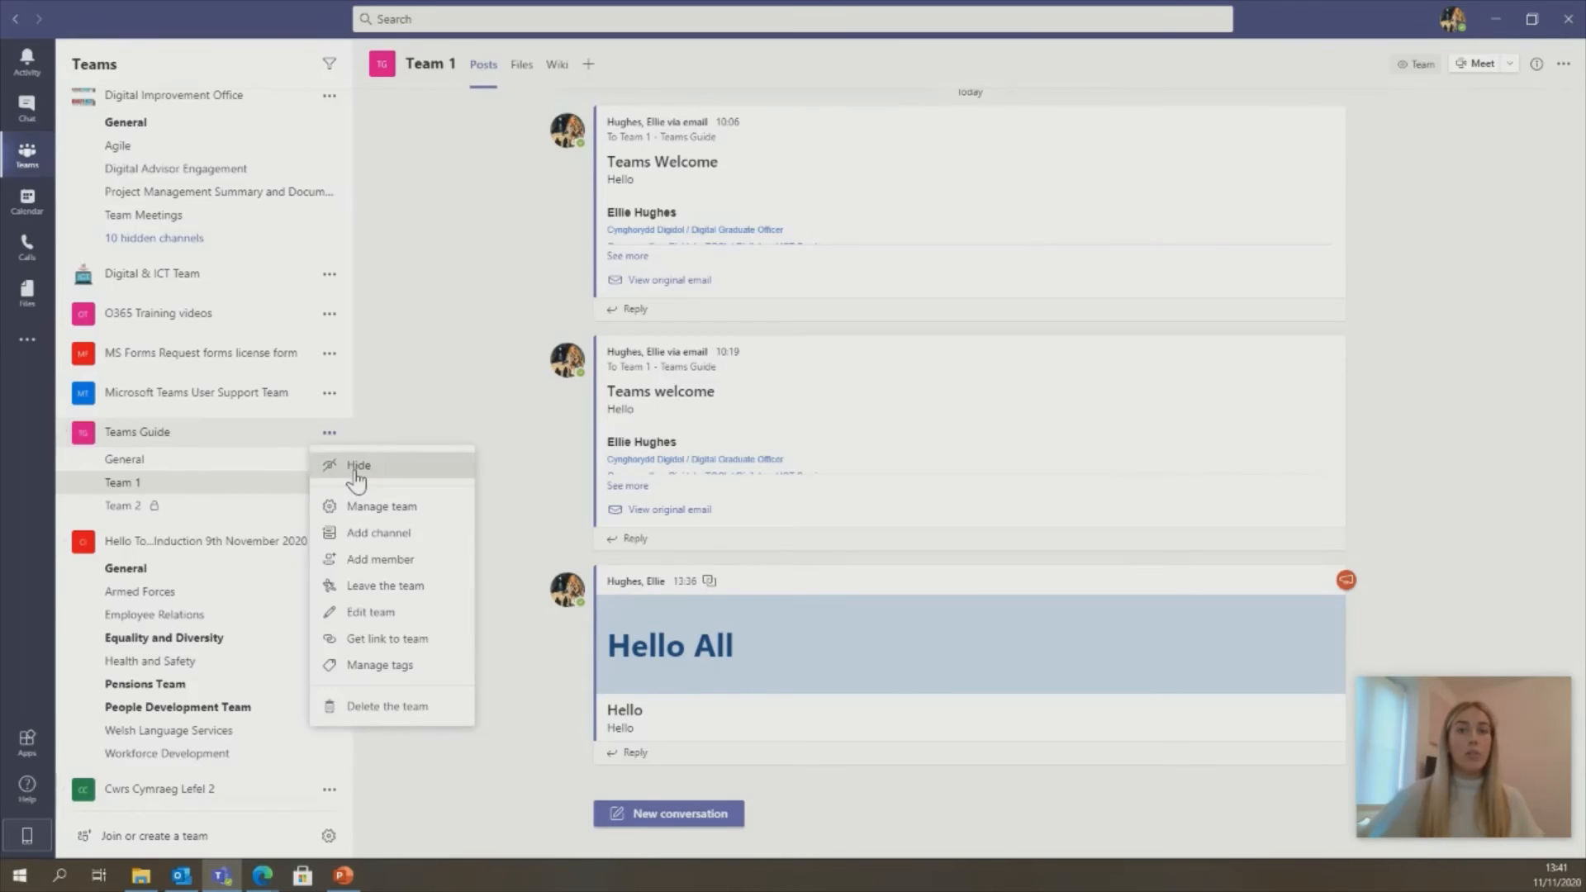
pyautogui.click(355, 469)
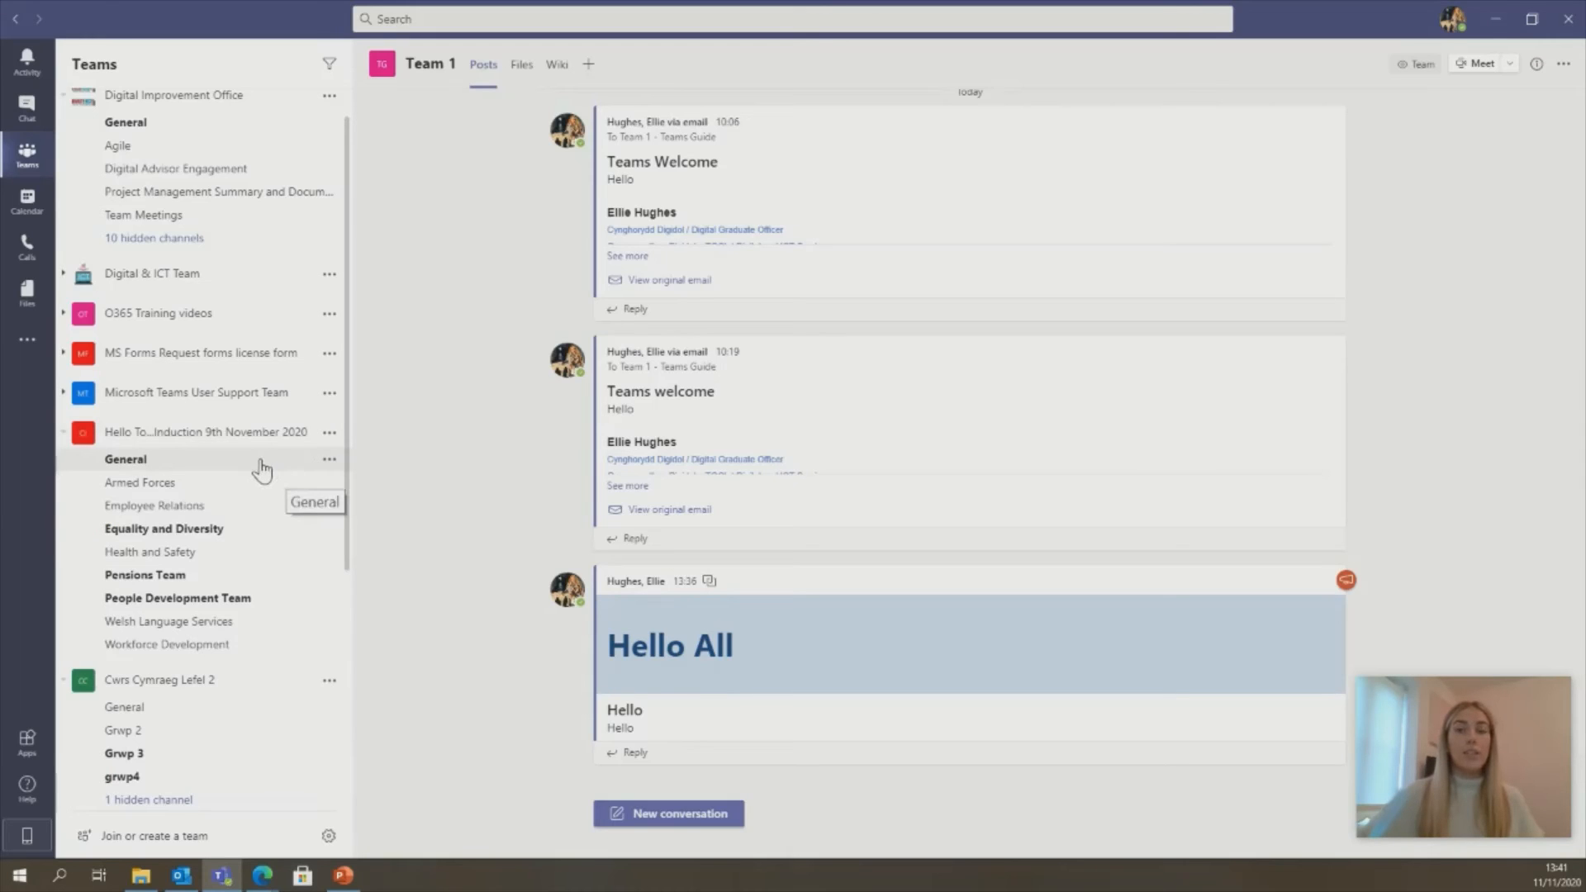
pyautogui.scroll(-4, 262, 470)
pyautogui.scroll(-1, 261, 471)
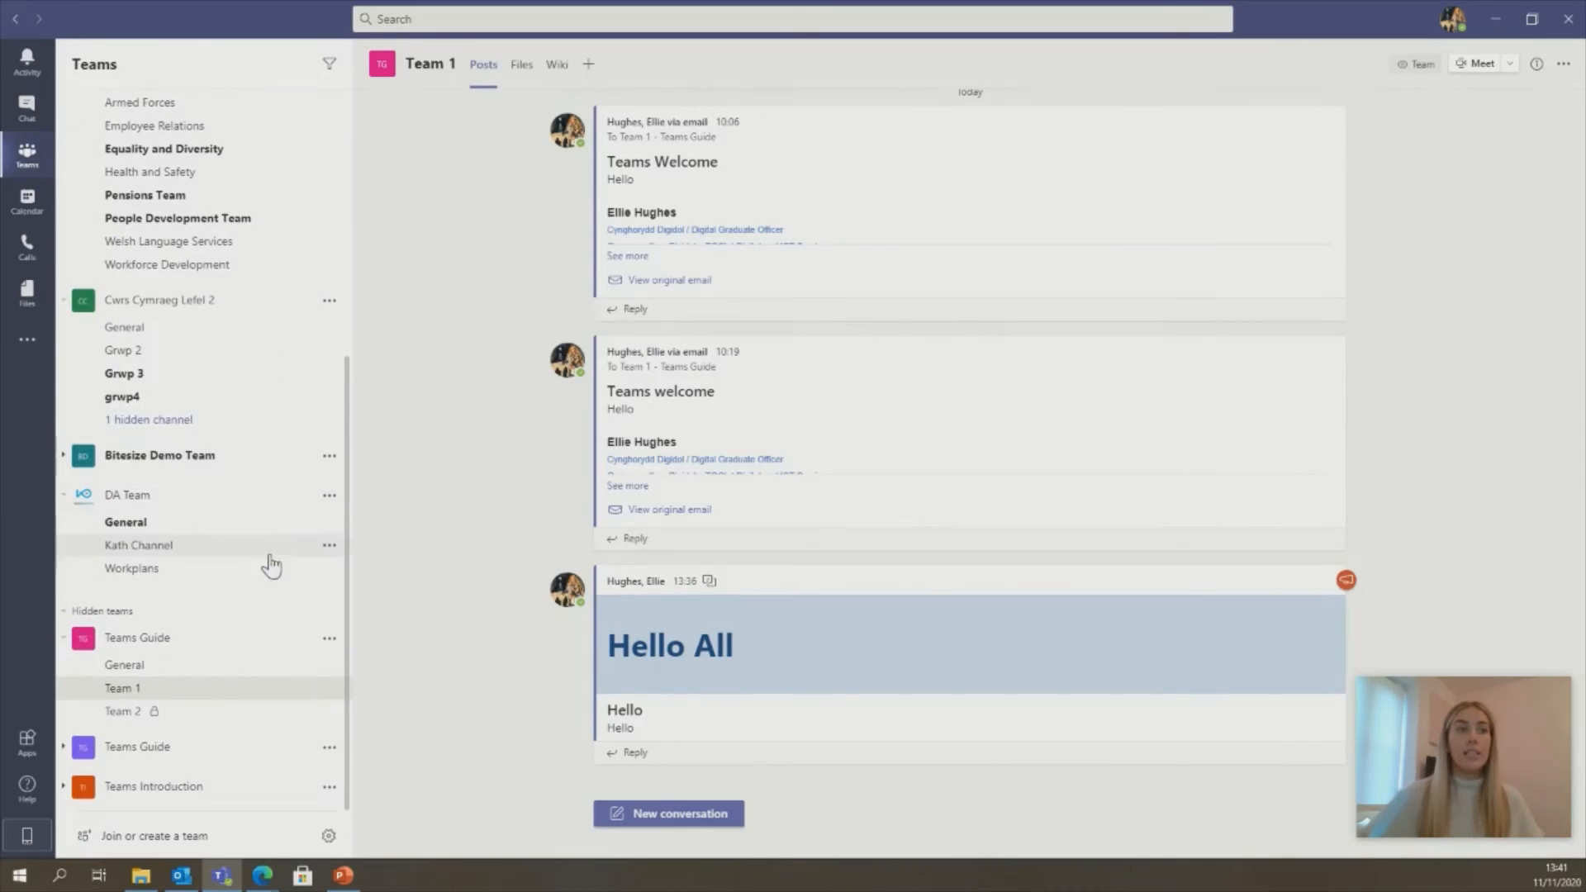
pyautogui.click(190, 615)
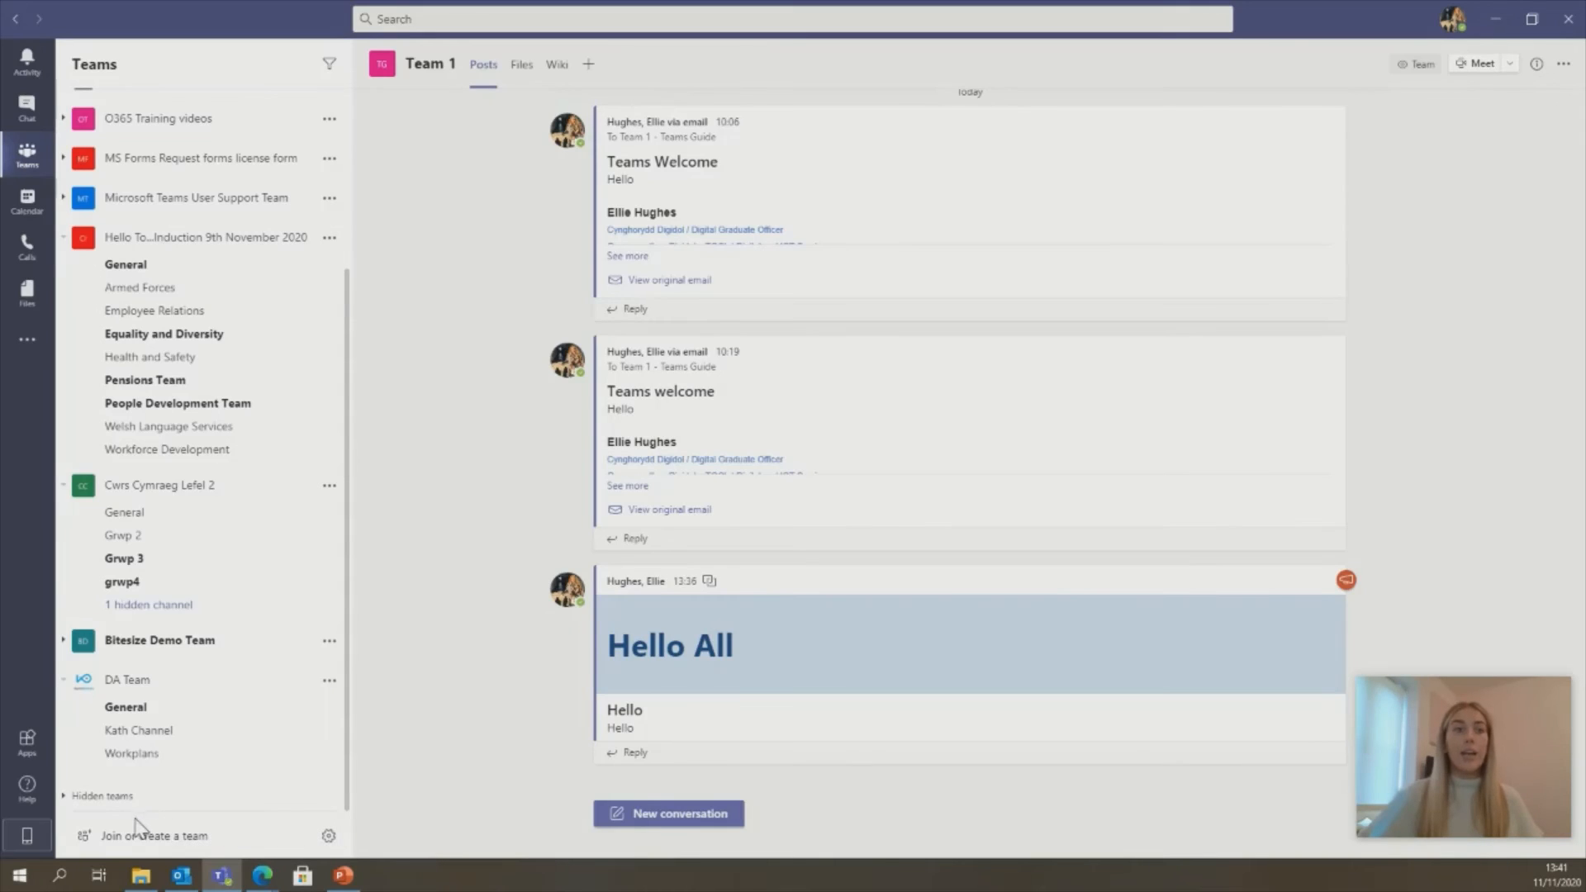
pyautogui.click(116, 797)
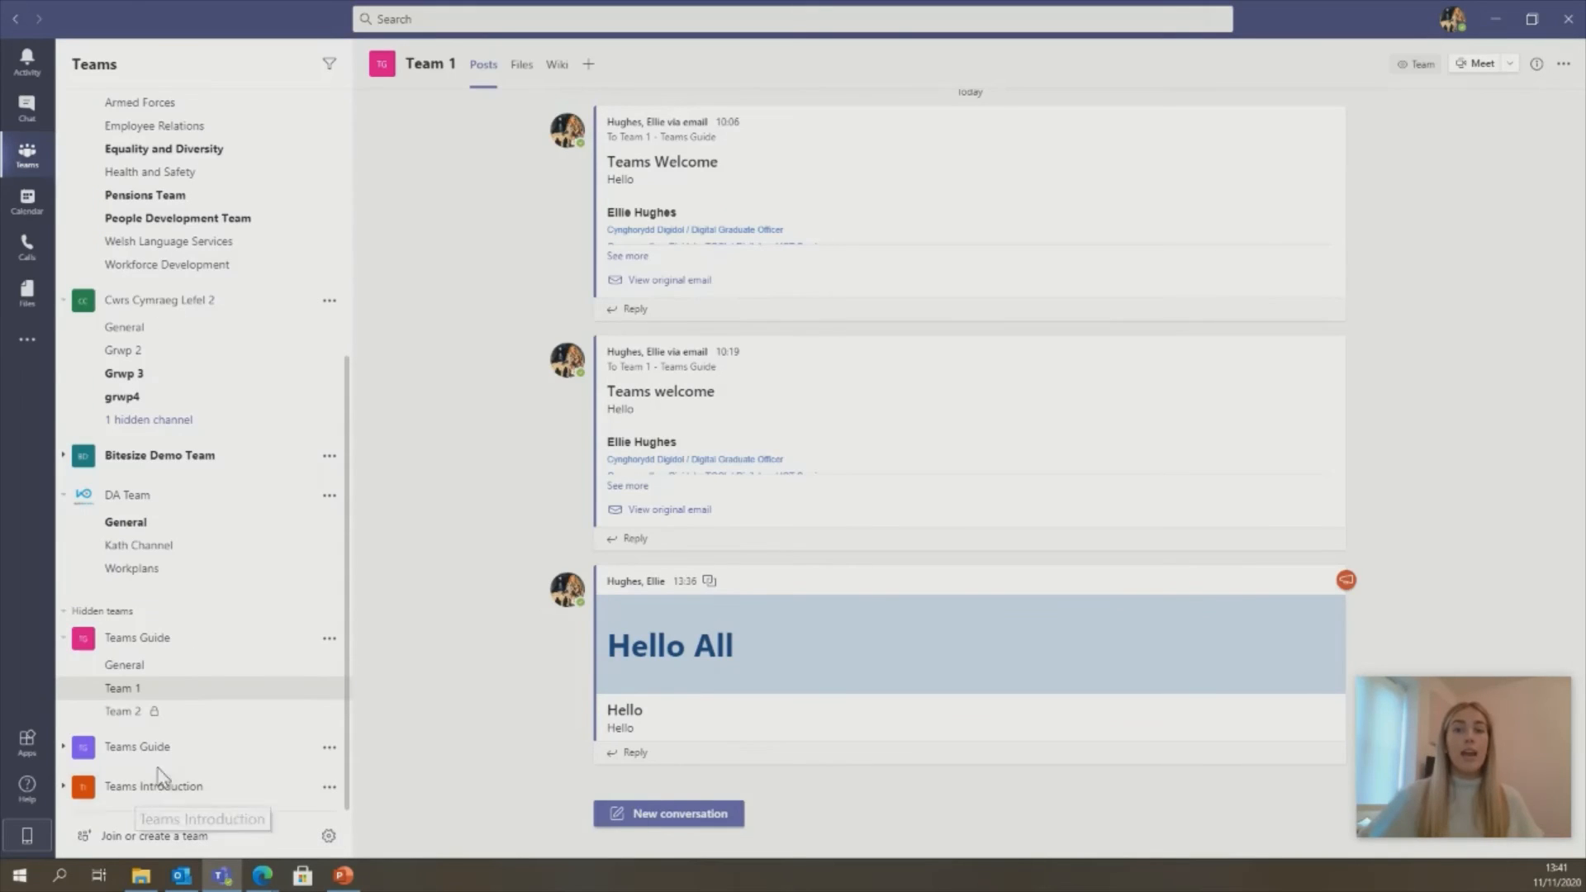
# - Unhide Teams Guide from Hidden teams so it reappears after Microsoft Teams User Support Team
pyautogui.click(330, 638)
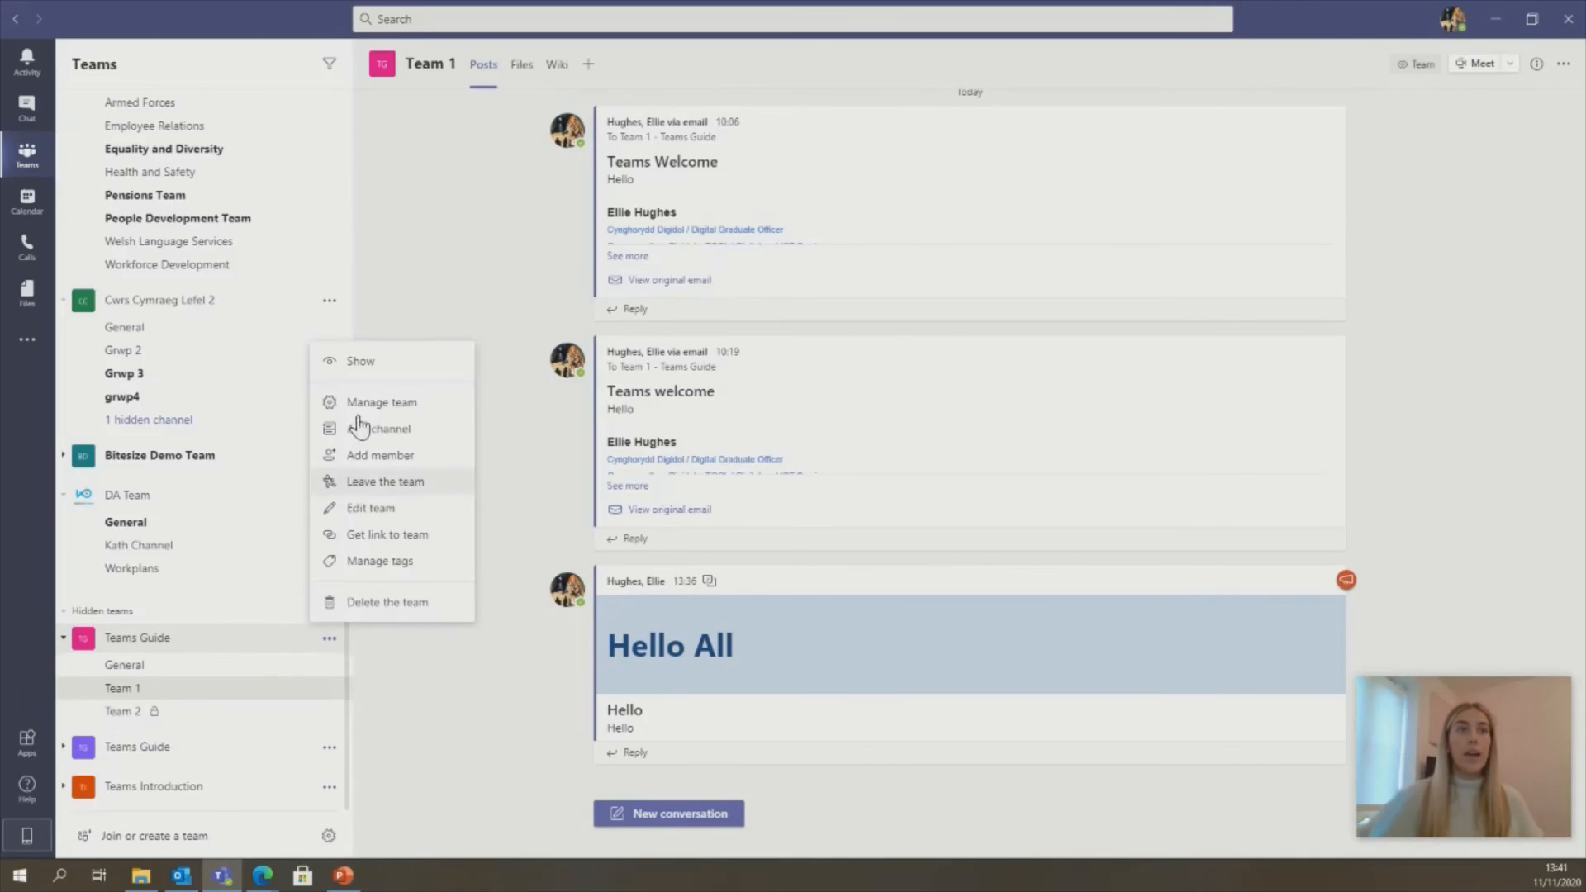
pyautogui.click(376, 378)
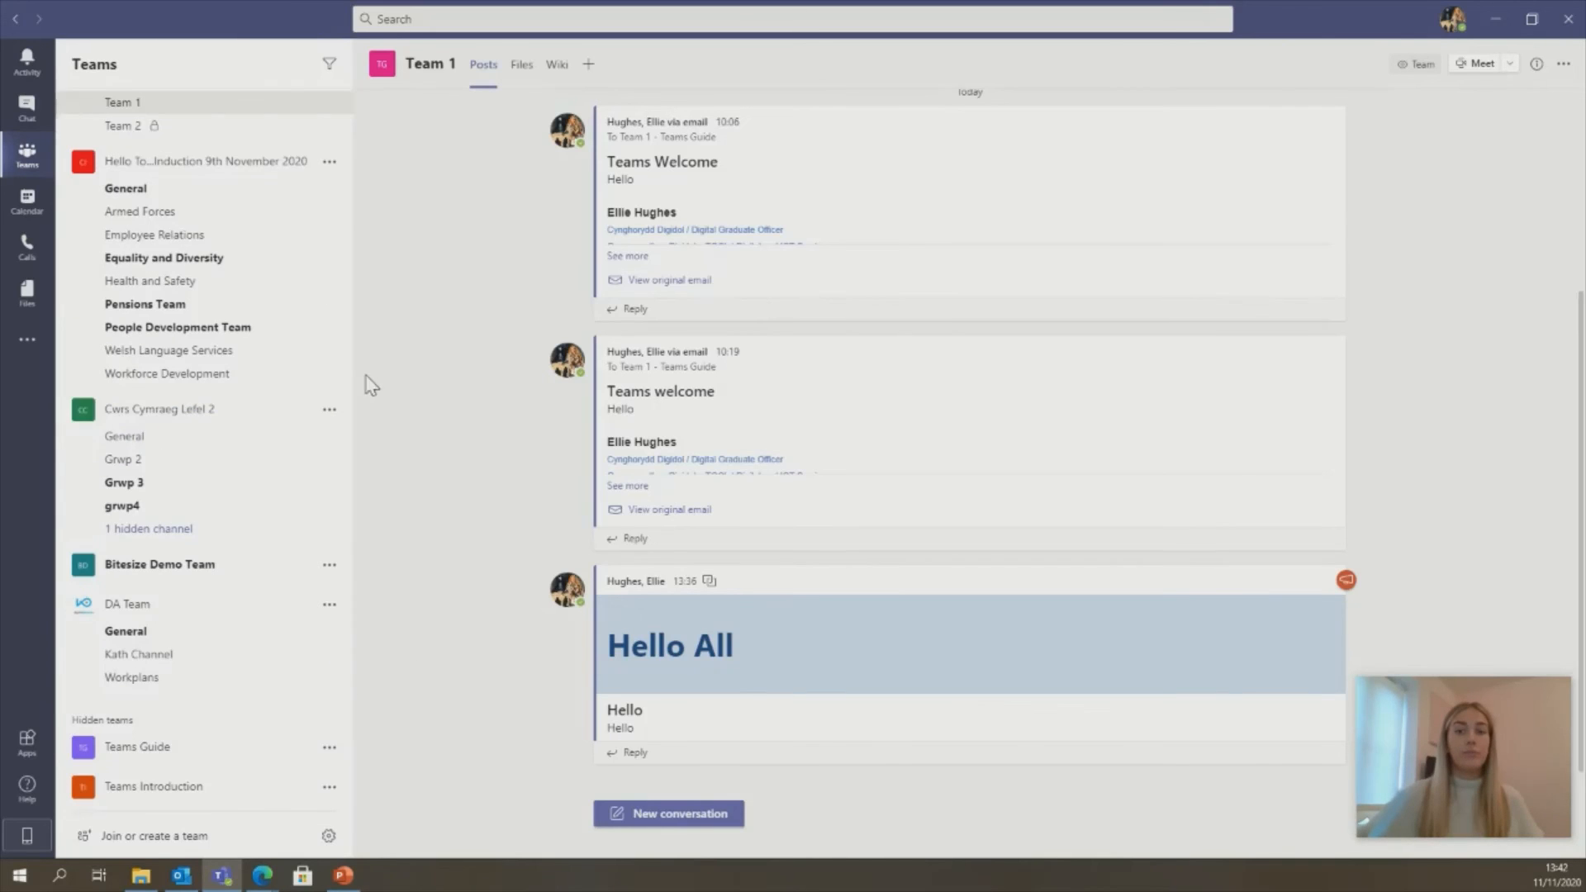
pyautogui.scroll(3, 235, 409)
pyautogui.scroll(1, 230, 407)
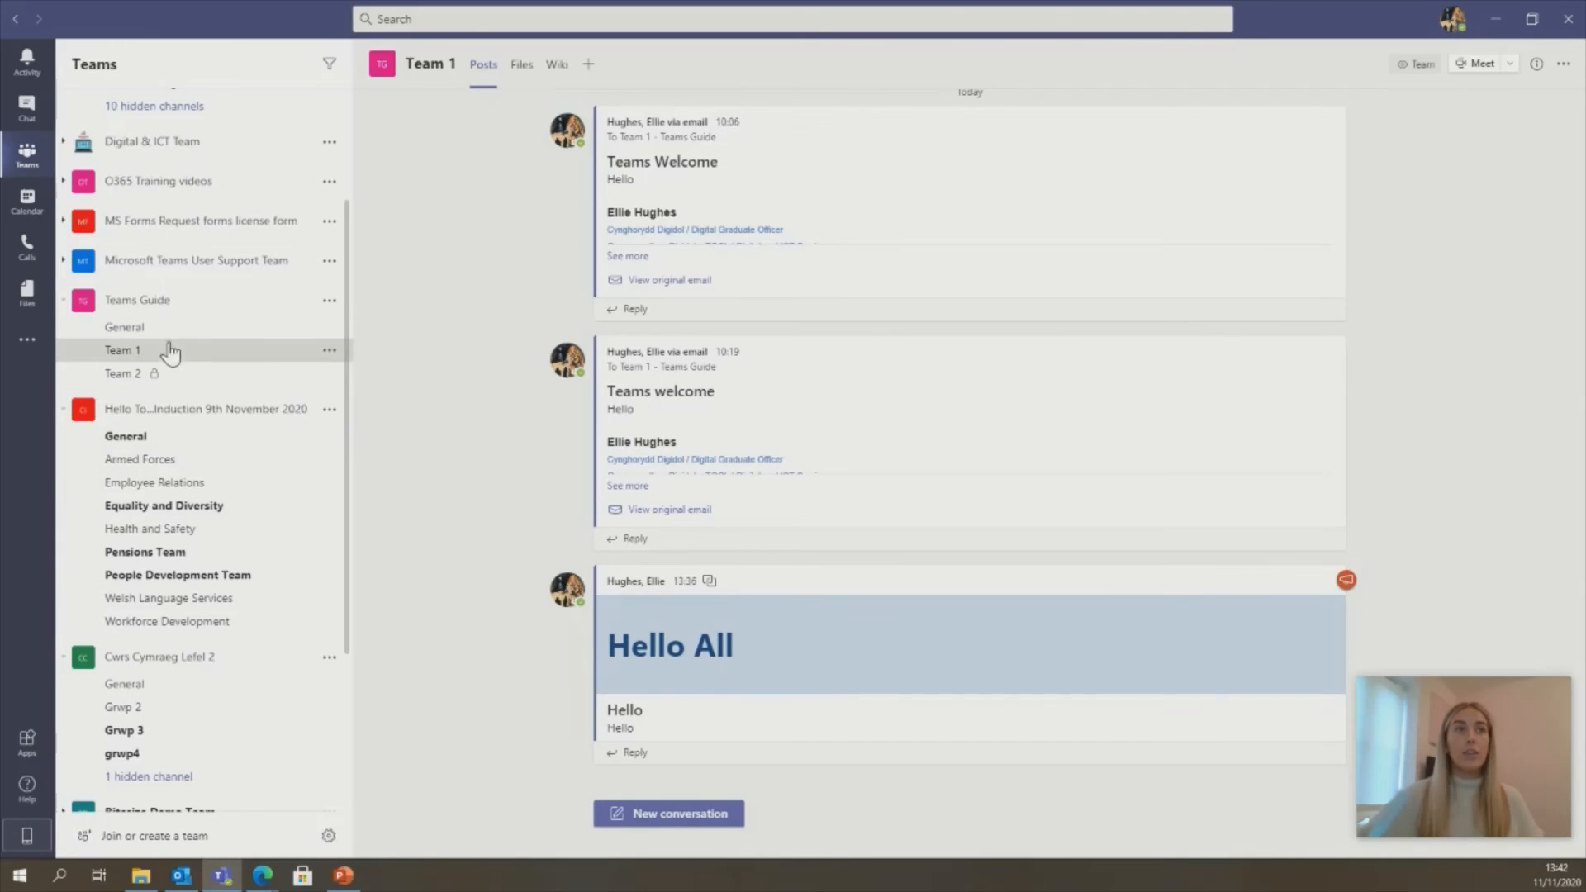
# - Pin the Team 1 channel to the top of the list, then unpin it
pyautogui.click(329, 352)
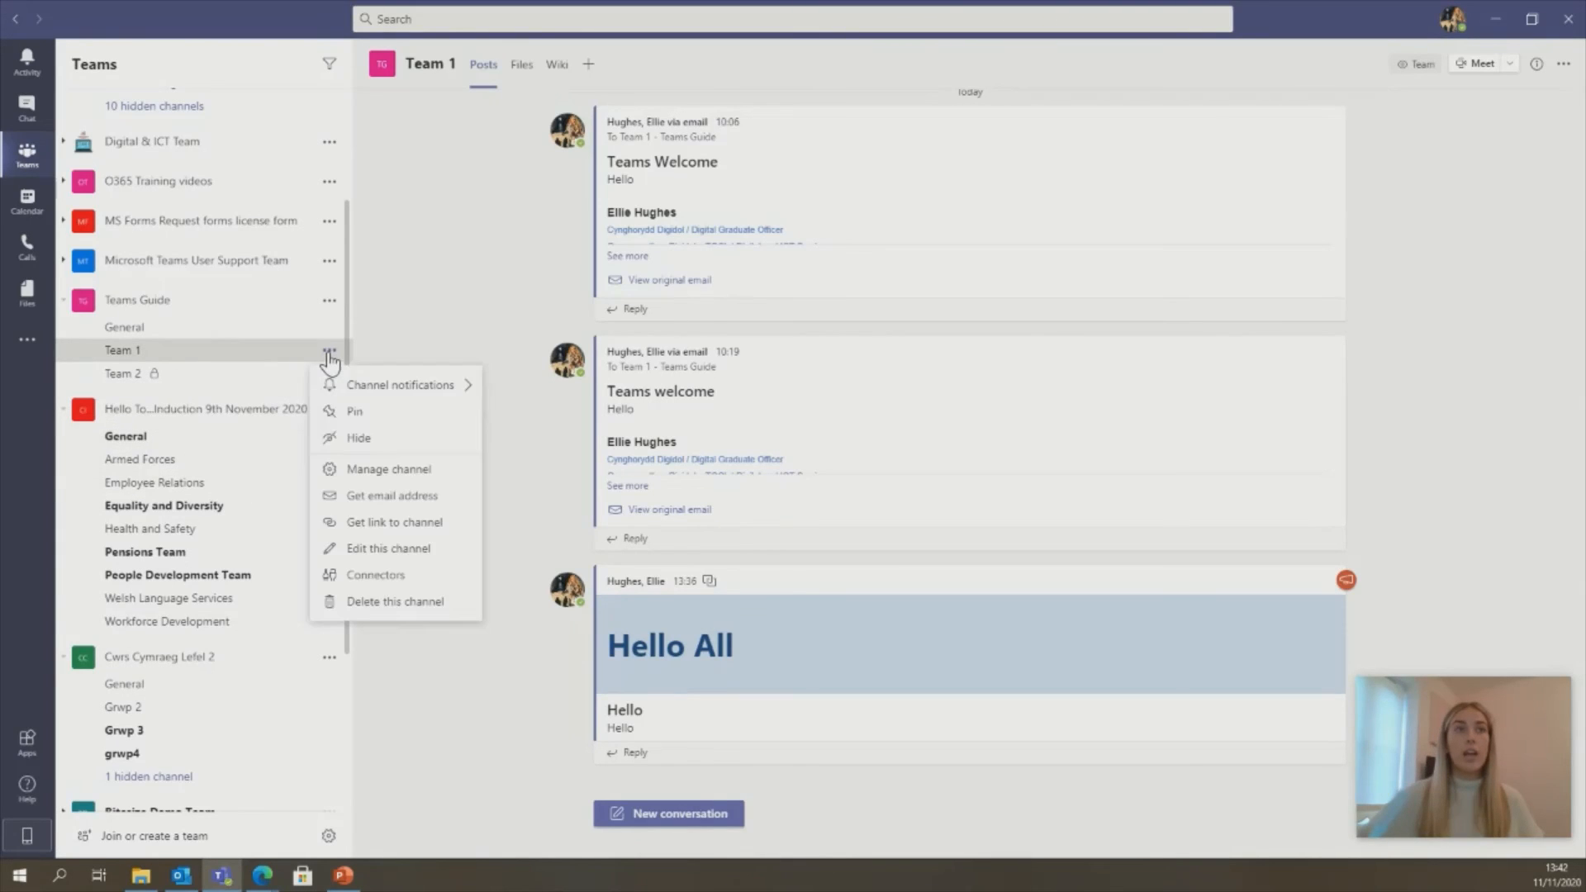
pyautogui.click(363, 415)
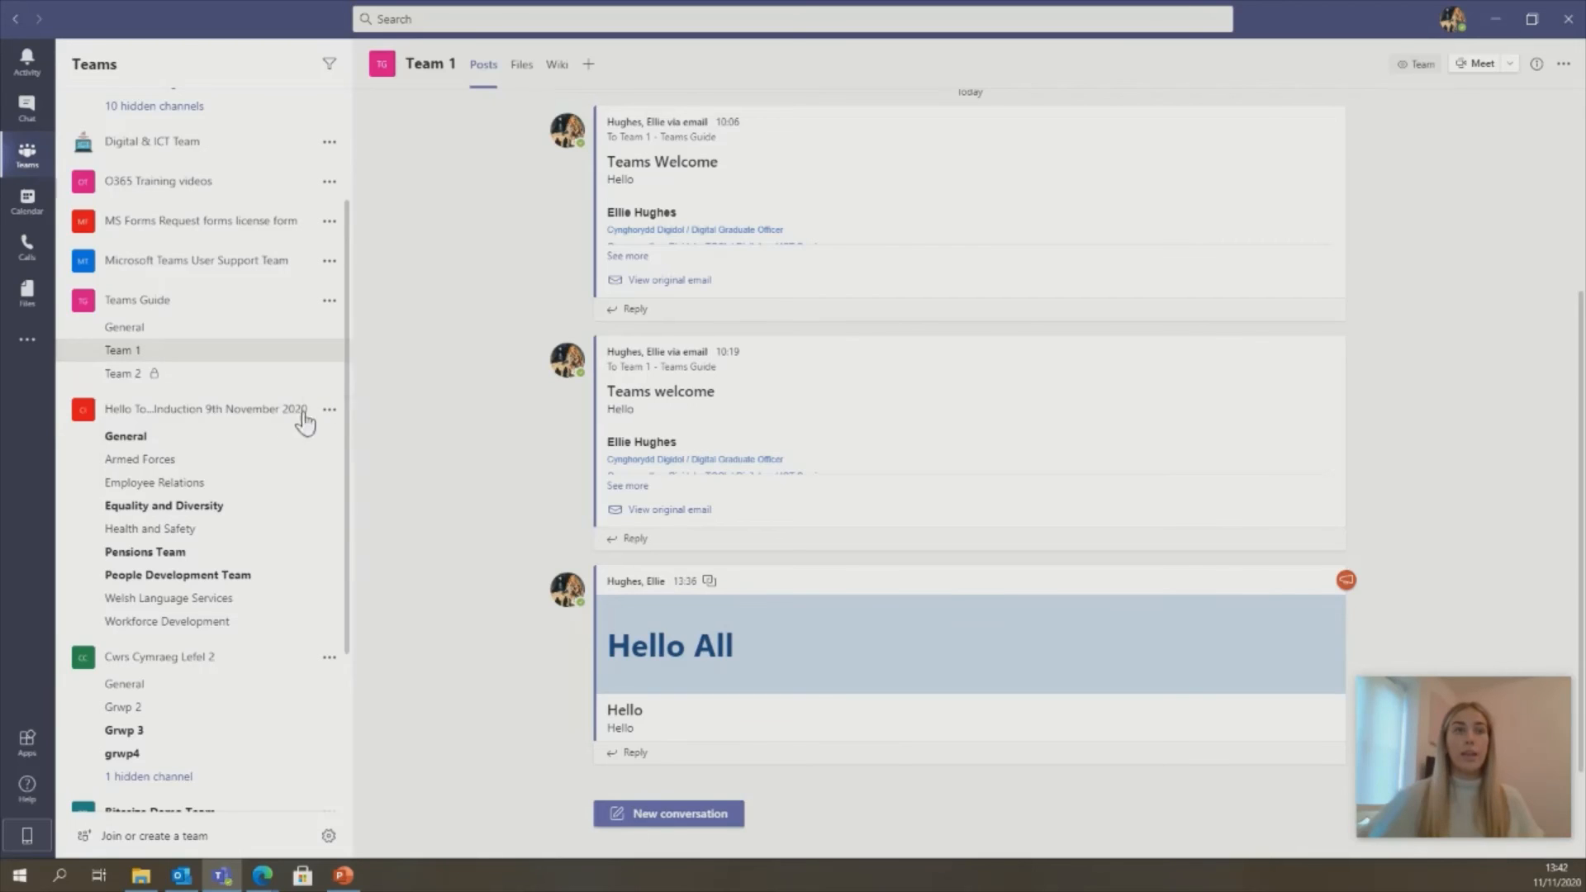
pyautogui.scroll(5, 275, 422)
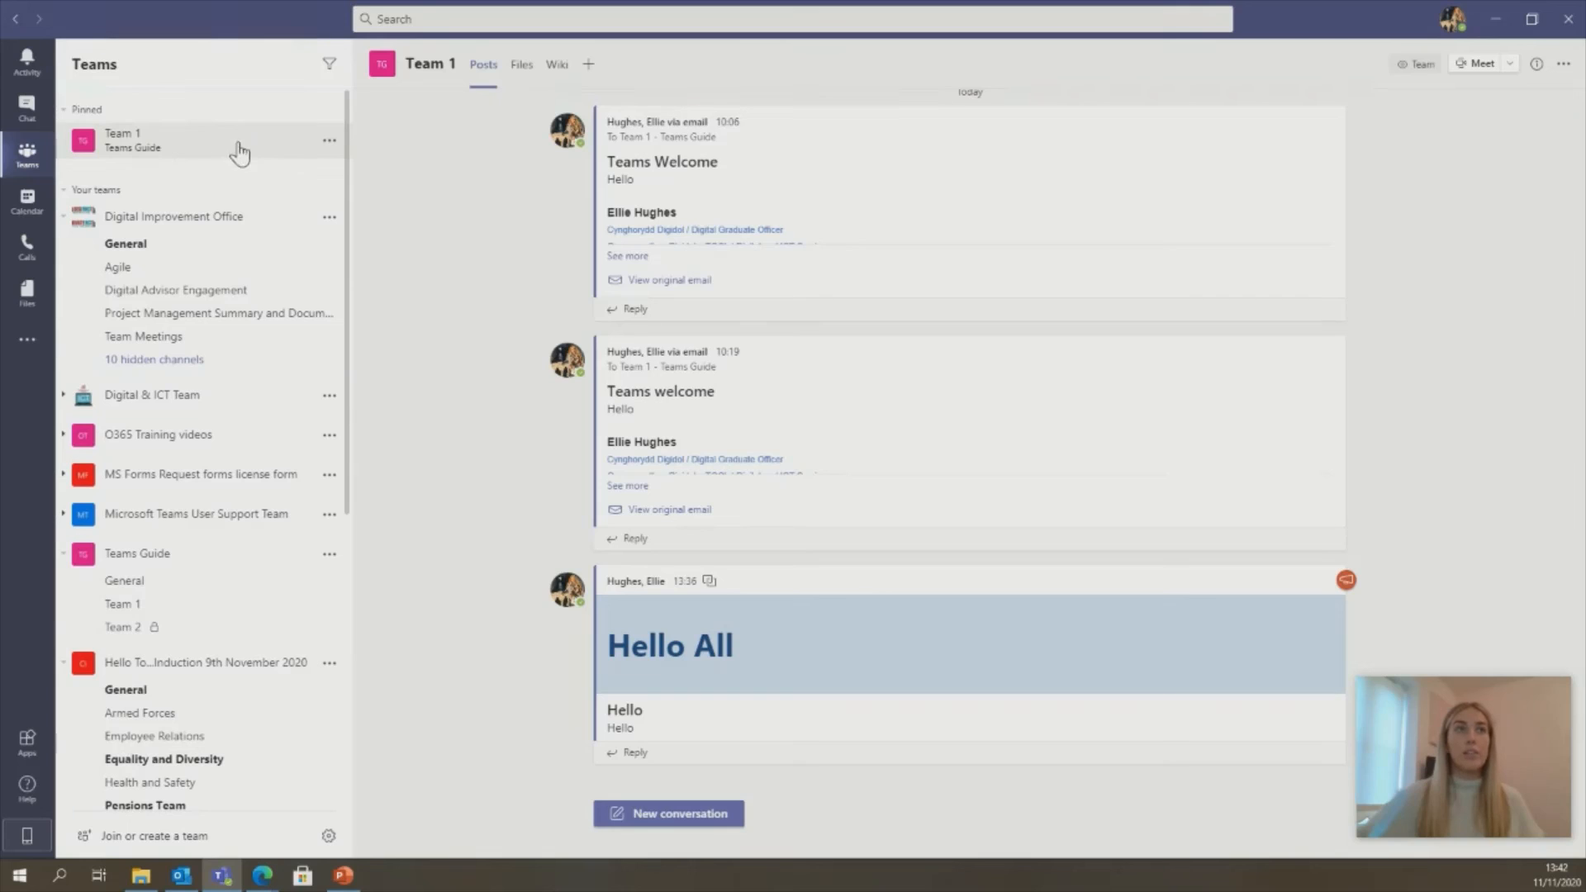
pyautogui.click(328, 144)
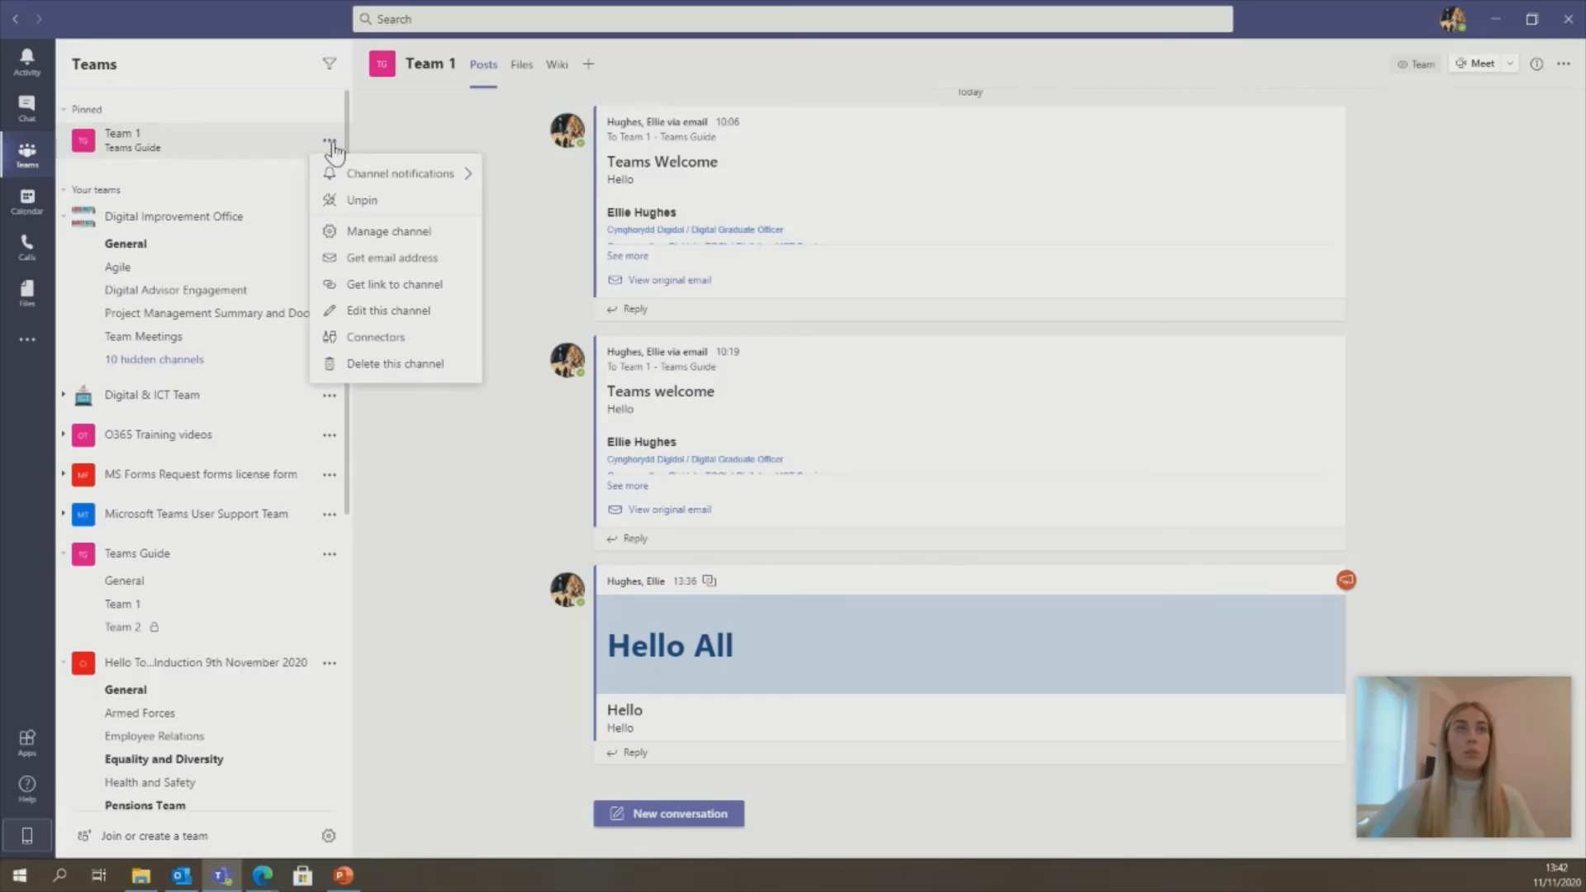
pyautogui.click(361, 202)
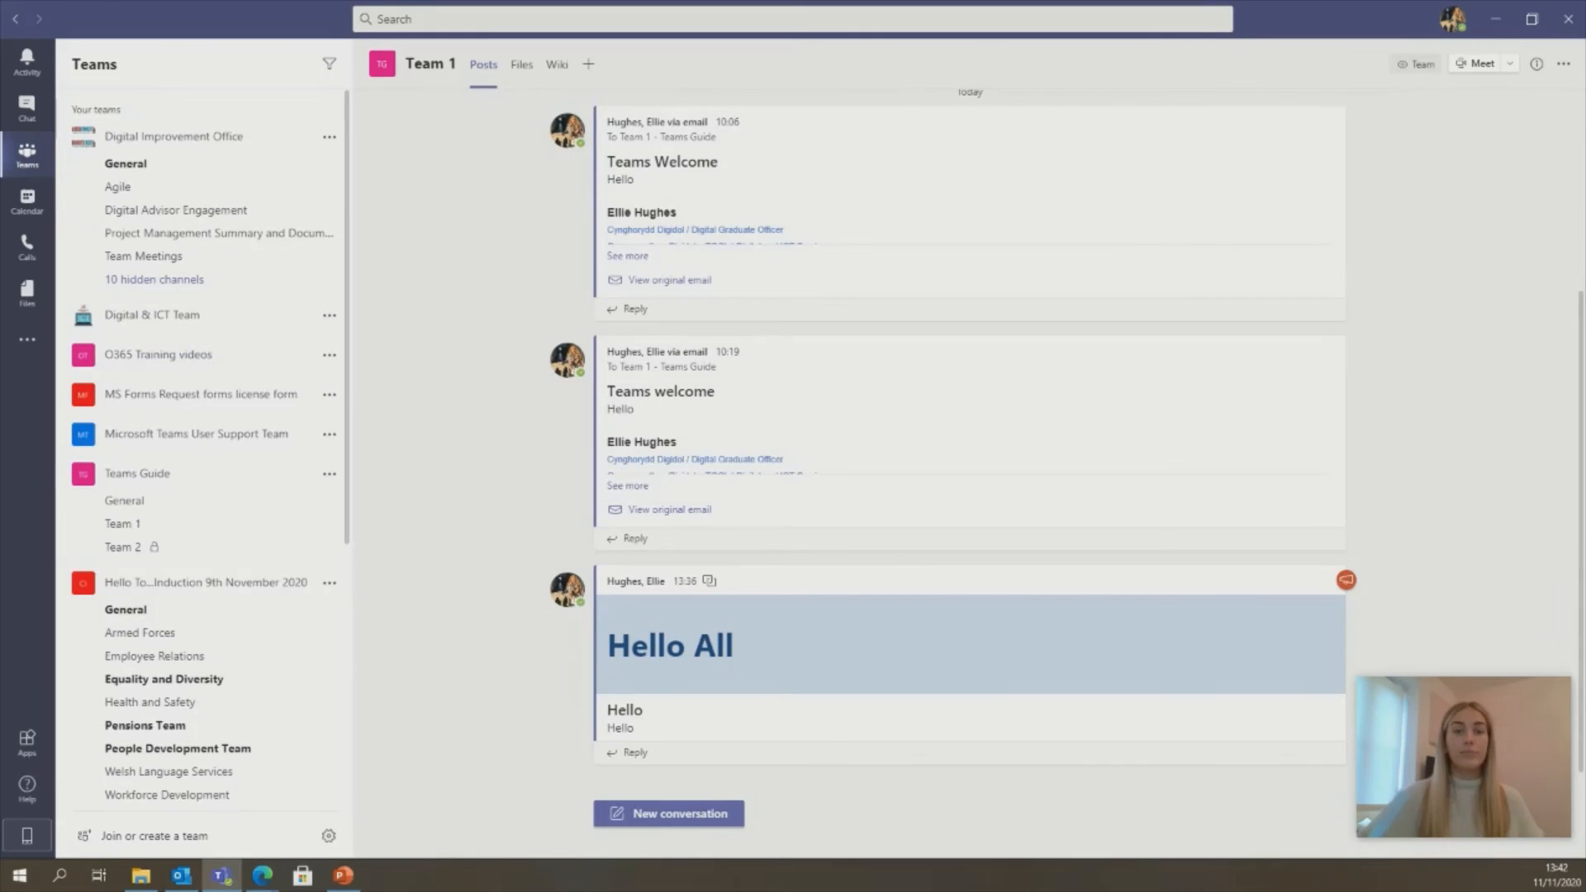